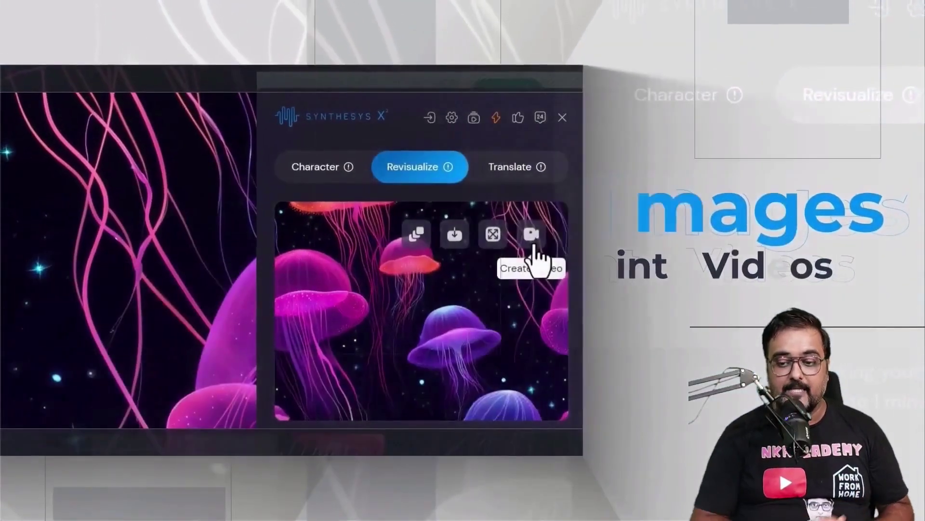
- Use the Create video icon on the revisualized jellyfish image to turn it into a video
click(539, 247)
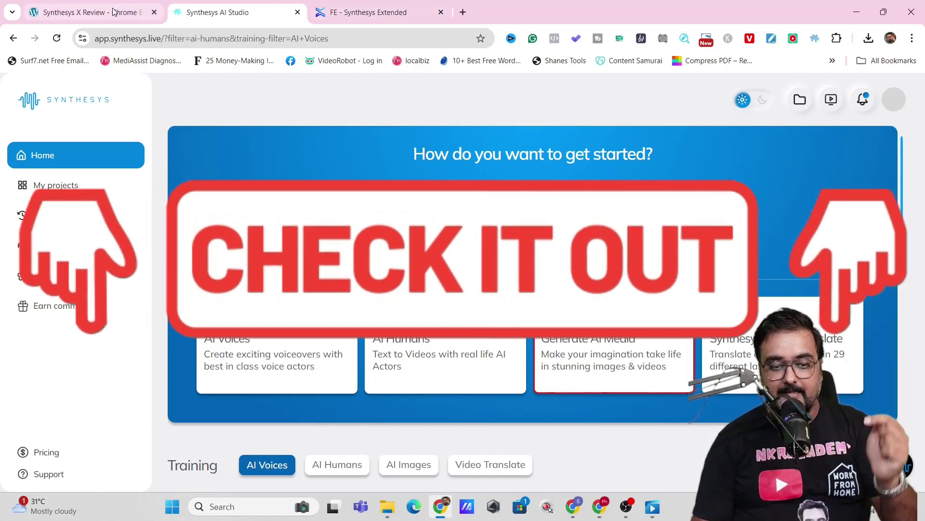
- Open the Synthesys X review page and briefly box the Sayan Insane Bonus Package heading in red
click(94, 15)
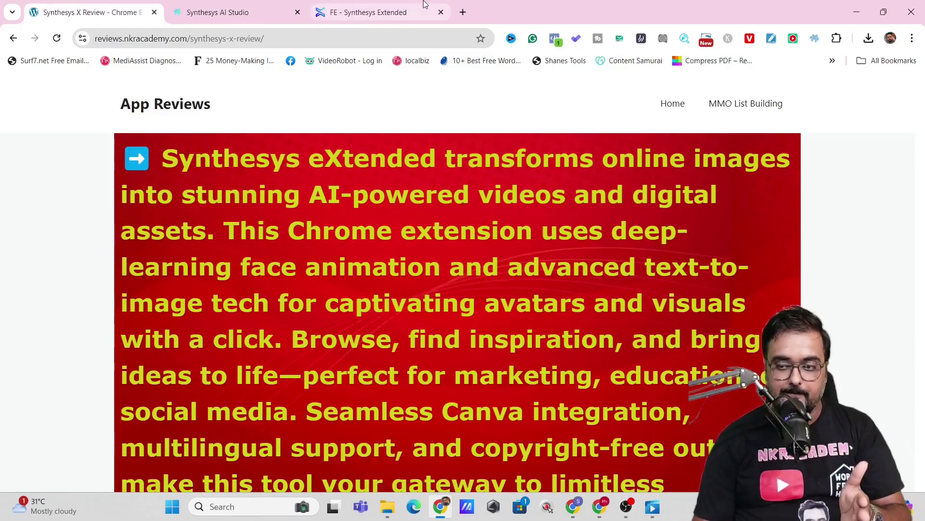
drag(921, 83, 921, 120)
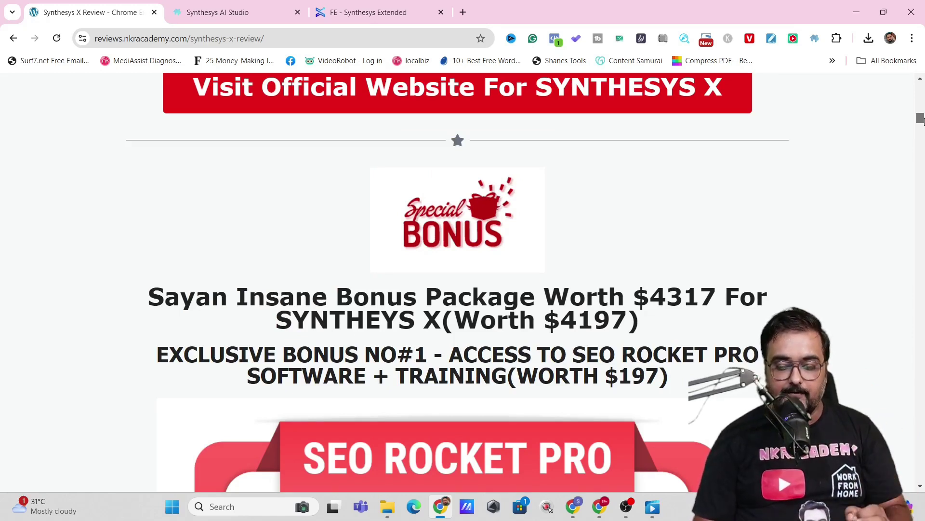
drag(136, 267, 817, 340)
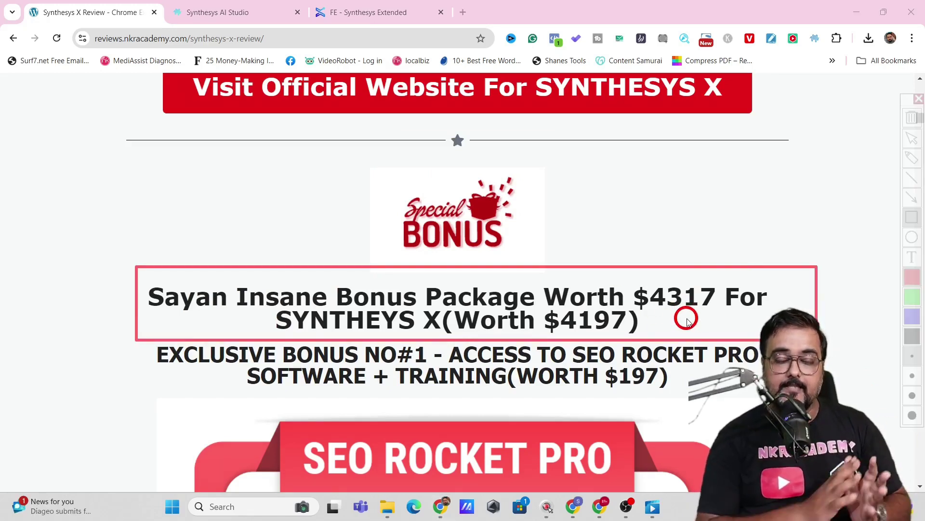
key(Escape)
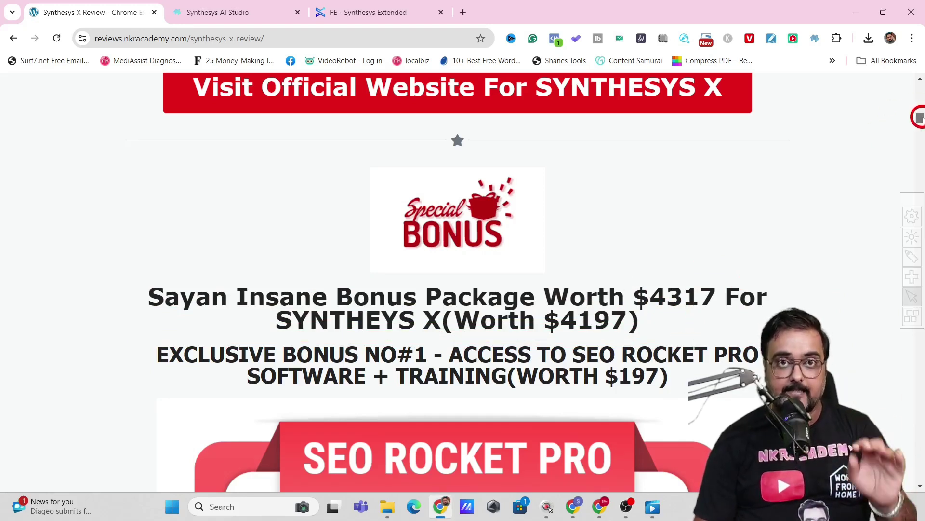
- Scroll down the bonus list through Bonus #34 and the Synthesys X upgrade bonus package
scroll(922, 119, down, 2)
scroll(922, 120, down, 2)
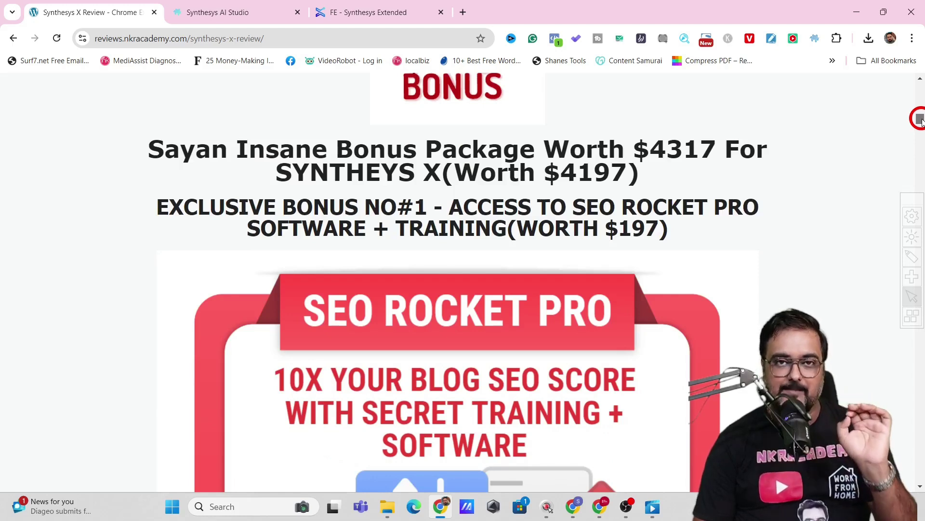
drag(922, 122, 922, 129)
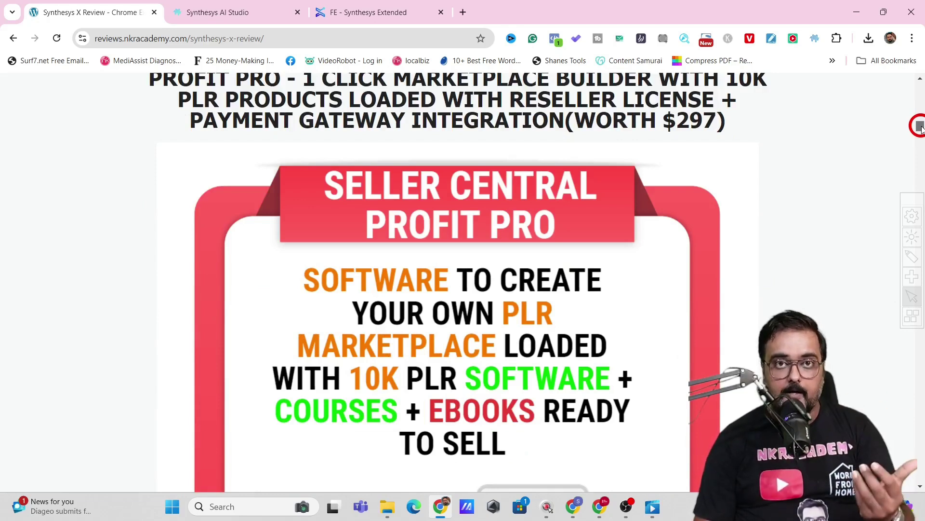
drag(920, 126, 922, 153)
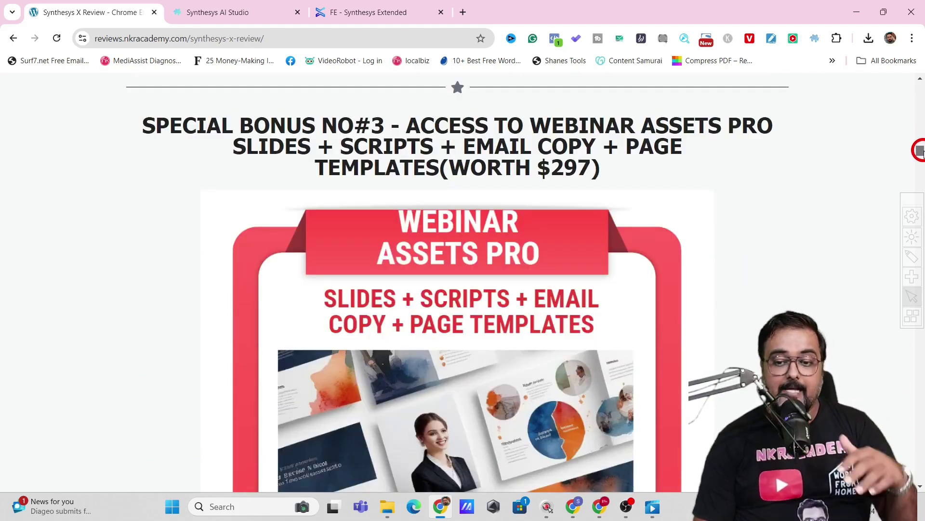
drag(921, 151, 921, 163)
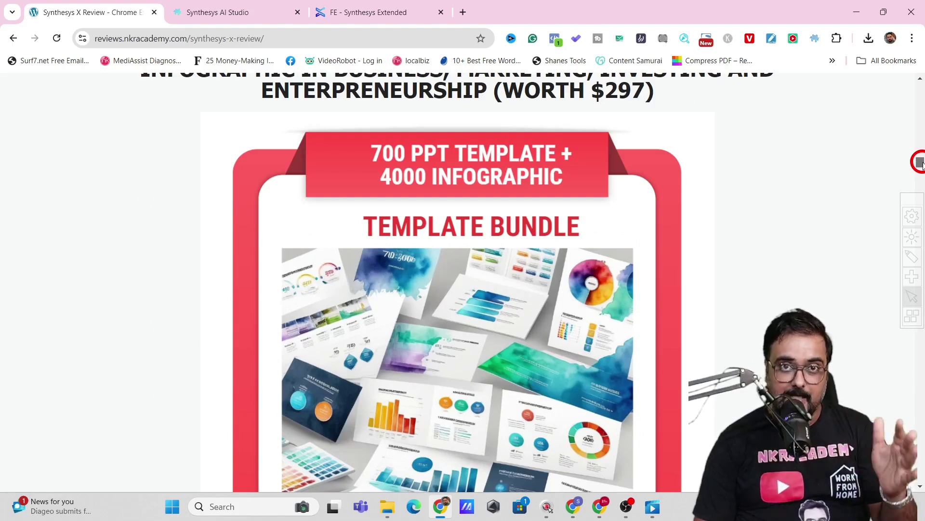
drag(921, 163, 921, 303)
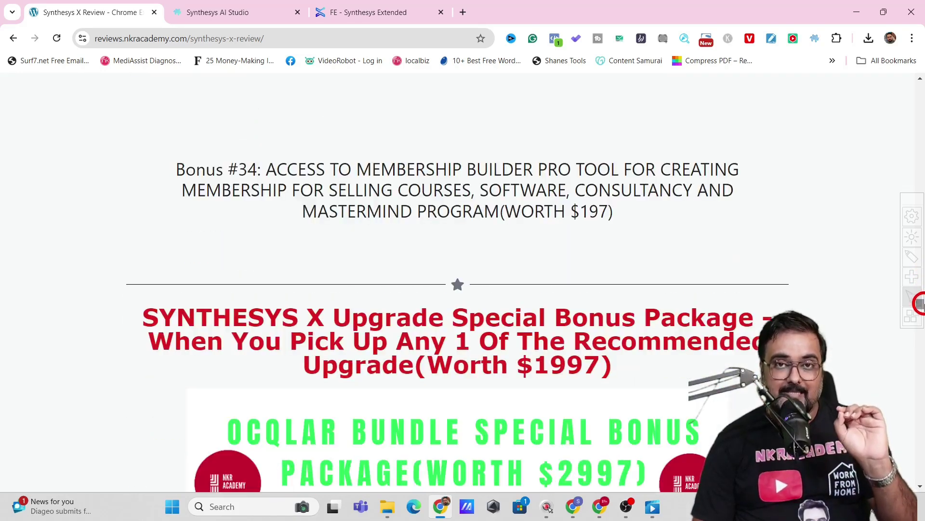
drag(921, 304, 920, 305)
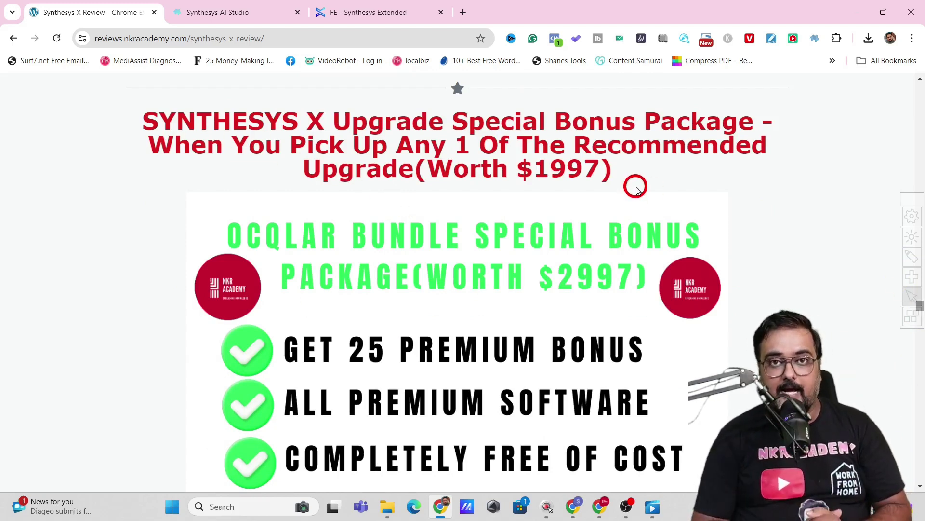
drag(920, 303, 920, 353)
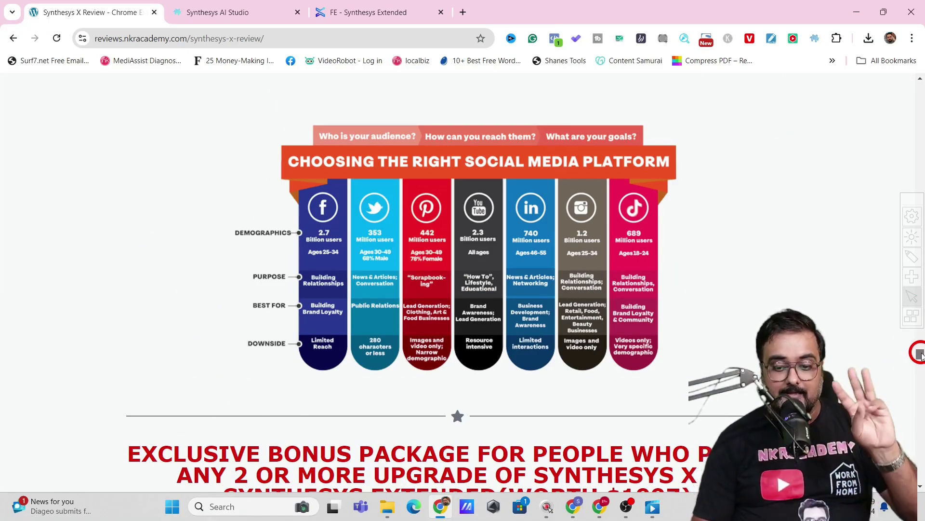
drag(920, 354, 921, 356)
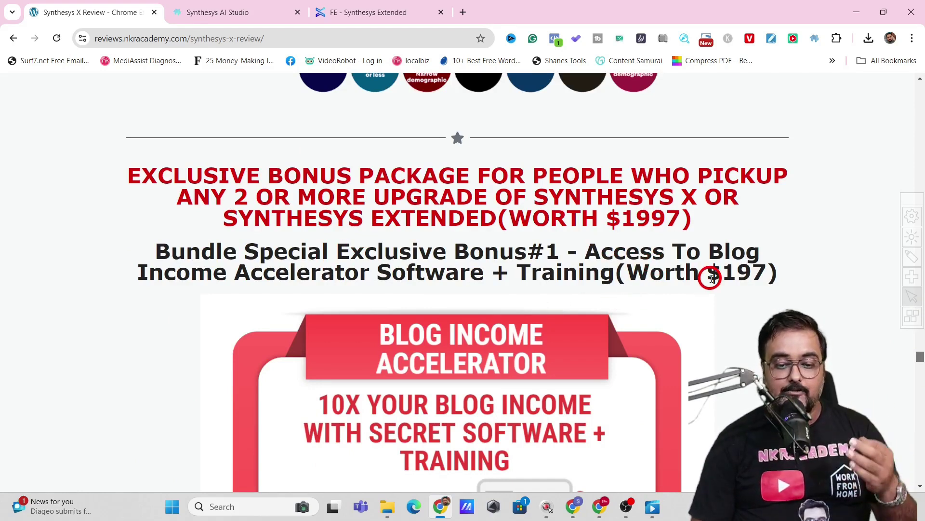
drag(919, 356, 920, 384)
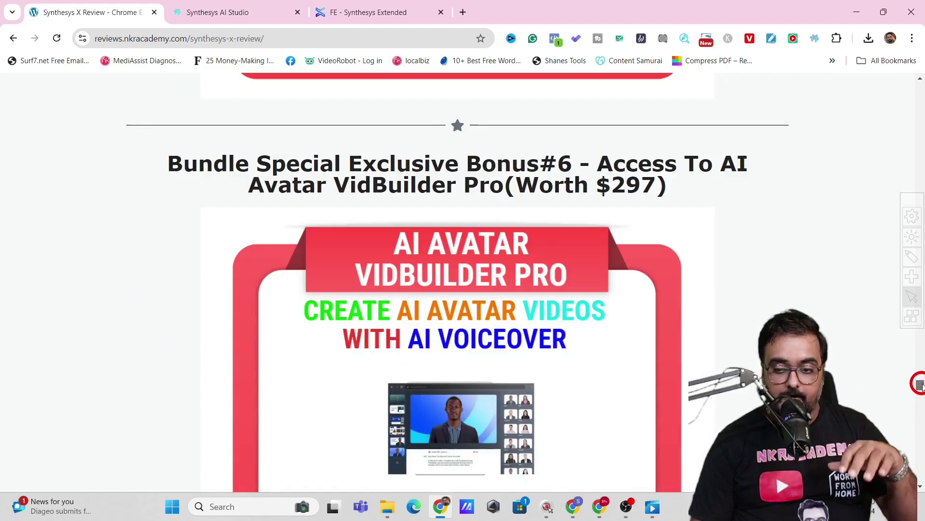
drag(921, 384, 921, 420)
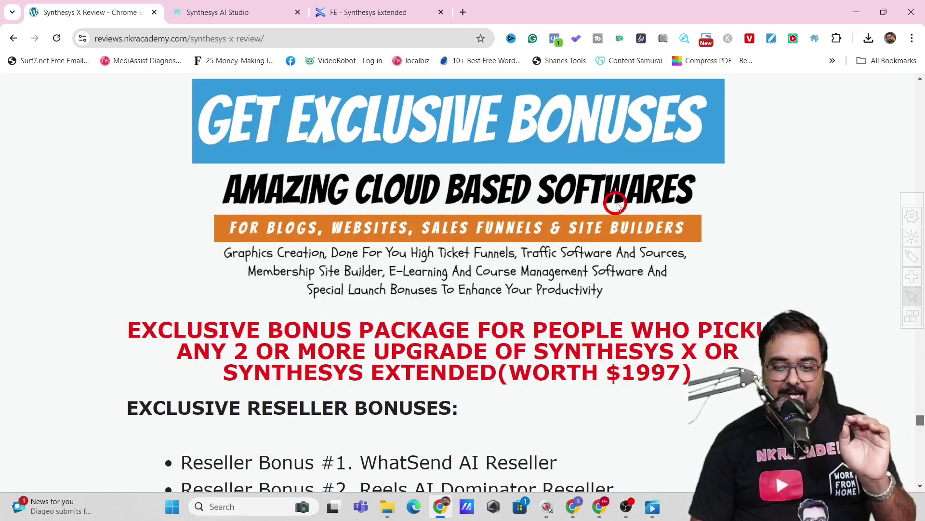
drag(921, 421, 921, 465)
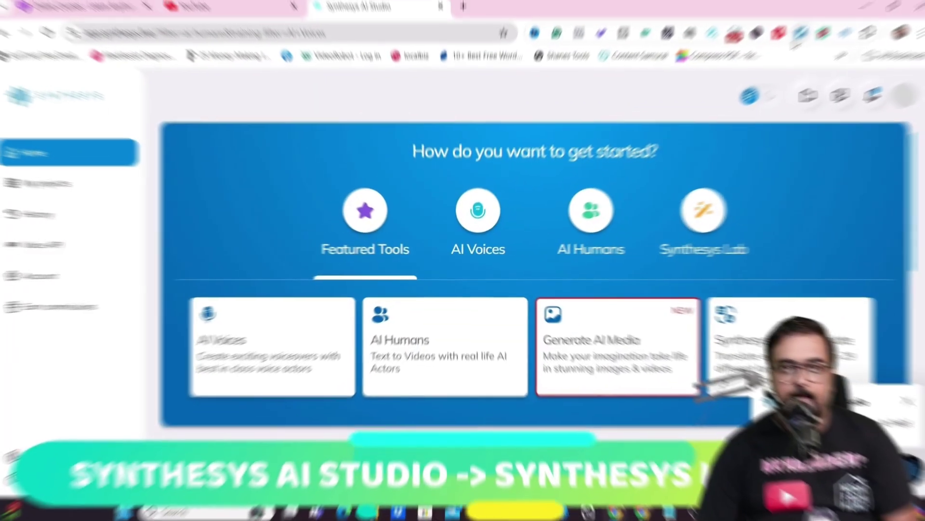
- Mark the Synthesys Lab section and the Synthesys X card with red boxes and an arrow
mouse_move(631, 182)
mouse_down()
mouse_move(754, 227)
mouse_move(779, 273)
mouse_up()
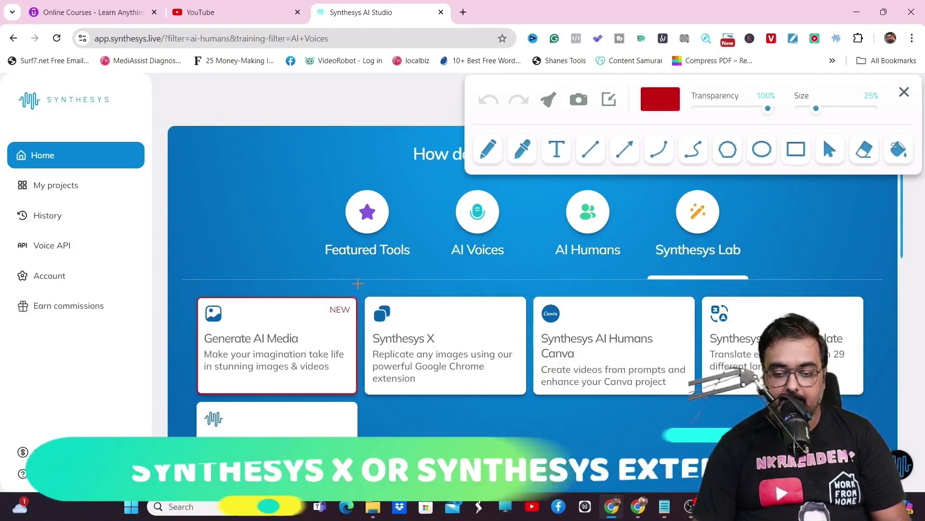
drag(357, 284, 532, 411)
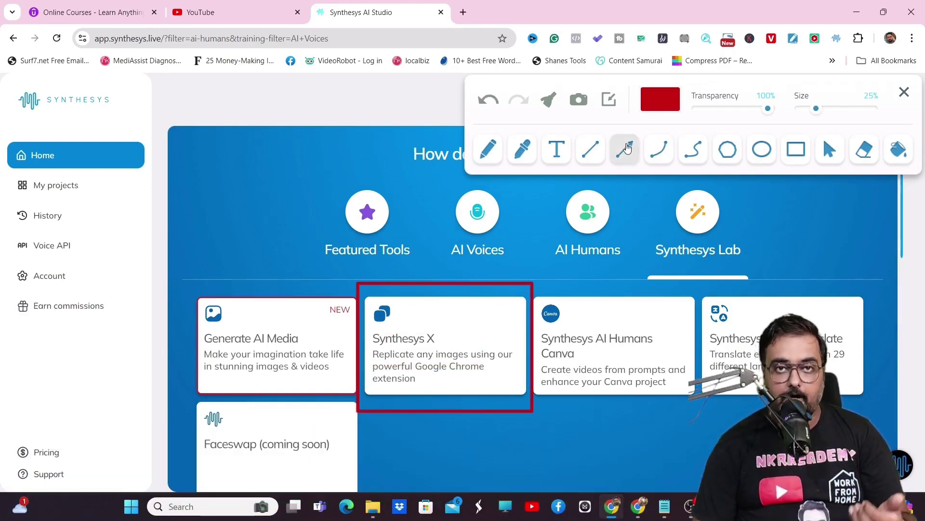
drag(431, 294, 421, 338)
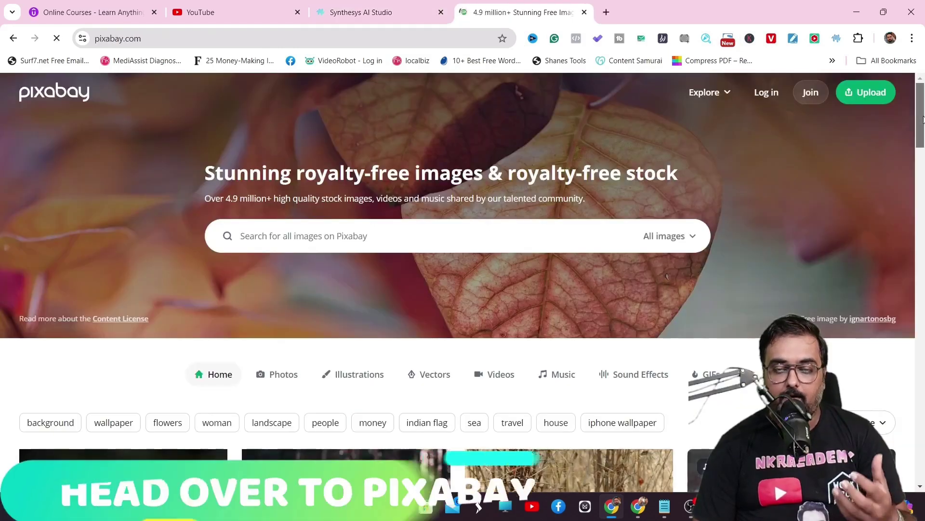
scroll(924, 183, down, 8)
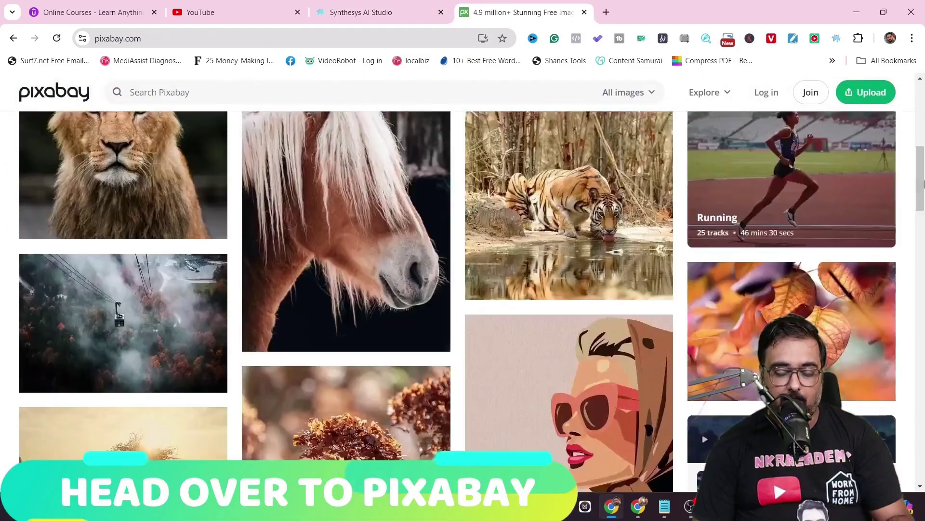
drag(924, 183, 923, 145)
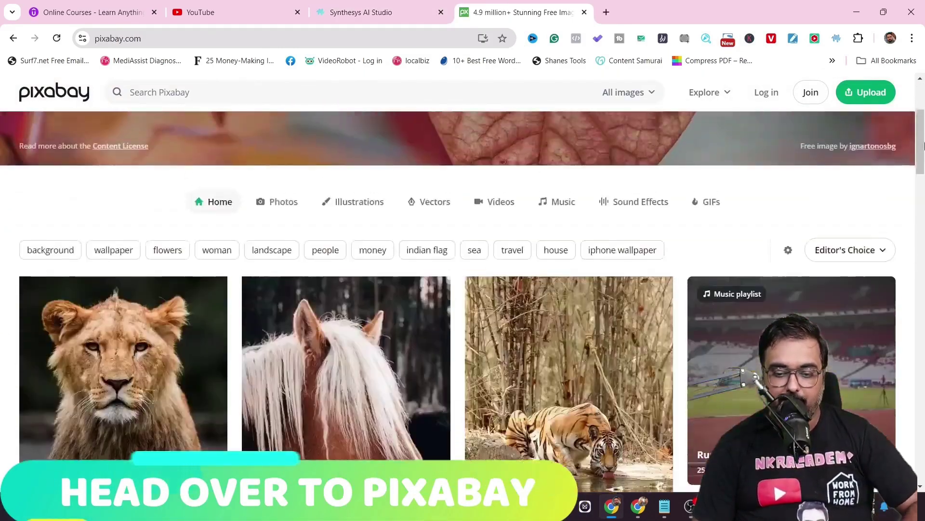
- Search Pixabay for 'sea beach in california'
scroll(476, 229, up, 4)
click(432, 240)
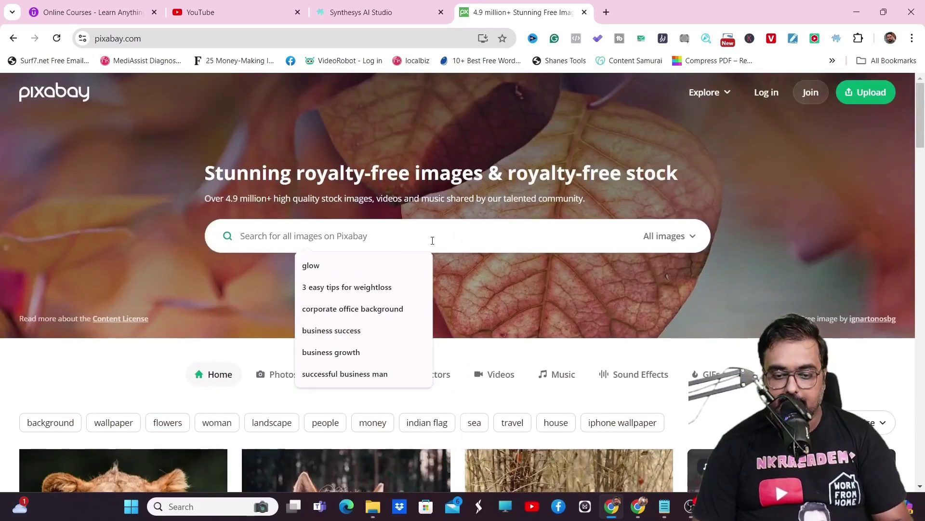
text(sea beach in calif)
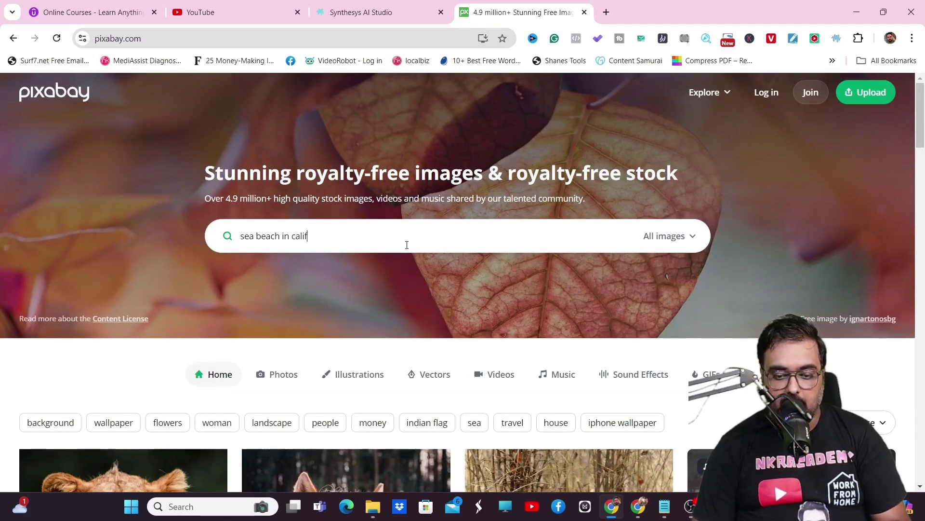
text(orn)
text(ia)
key(Return)
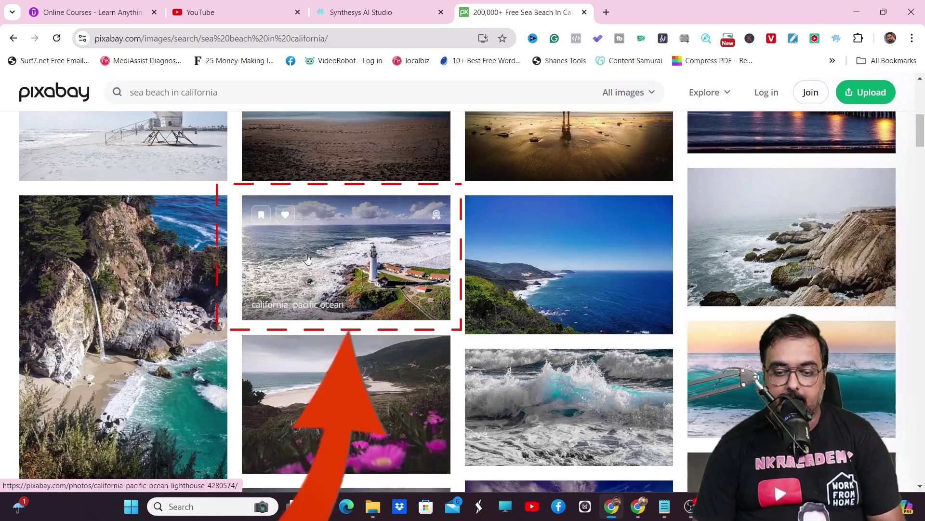
- Revisualize the lighthouse photo with Synthesys X into two illustrated versions
right_click(307, 254)
mouse_move(386, 241)
mouse_move(399, 215)
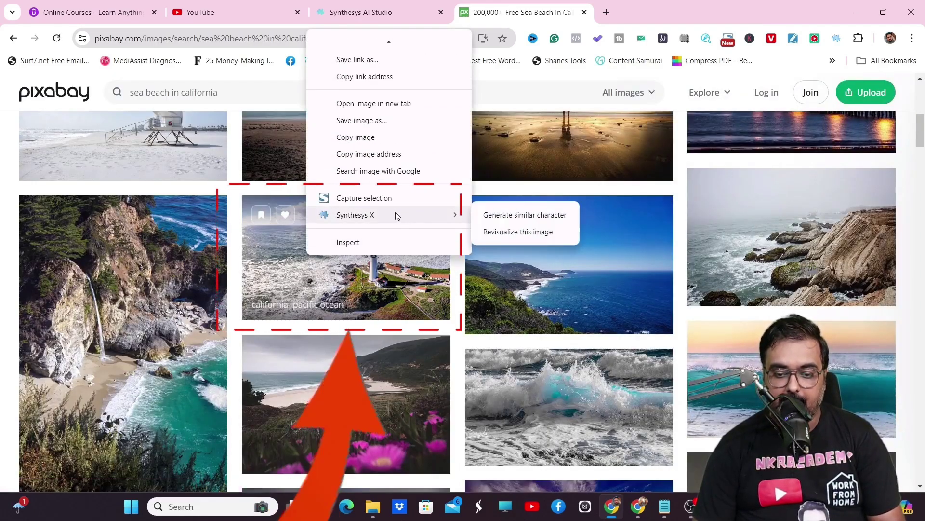
click(531, 233)
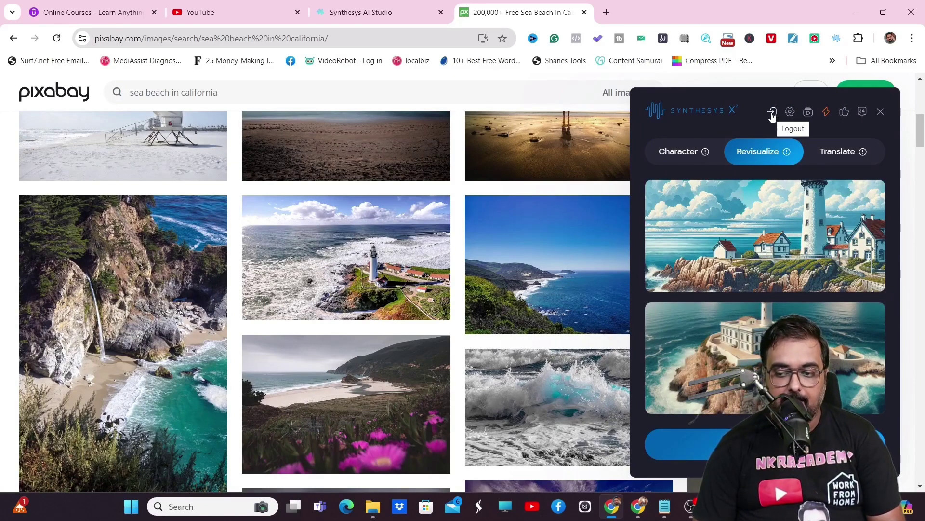
mouse_move(748, 232)
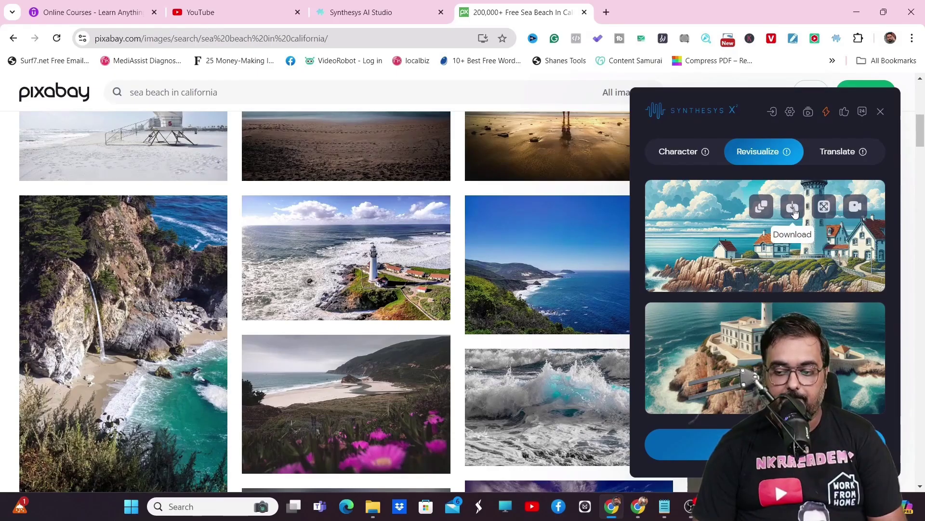
- Download the first lighthouse image, set the prompt 'A Boat Floating On The Sea', and create a video
click(793, 208)
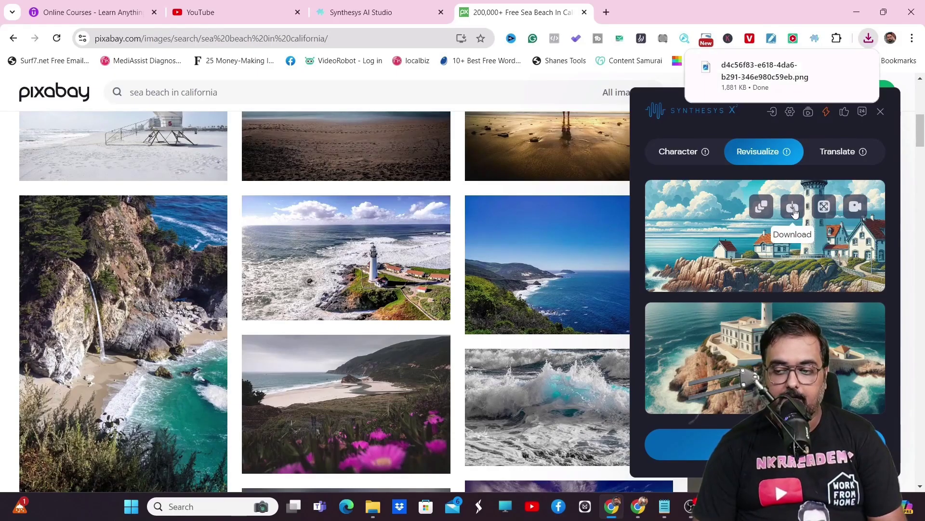
click(791, 114)
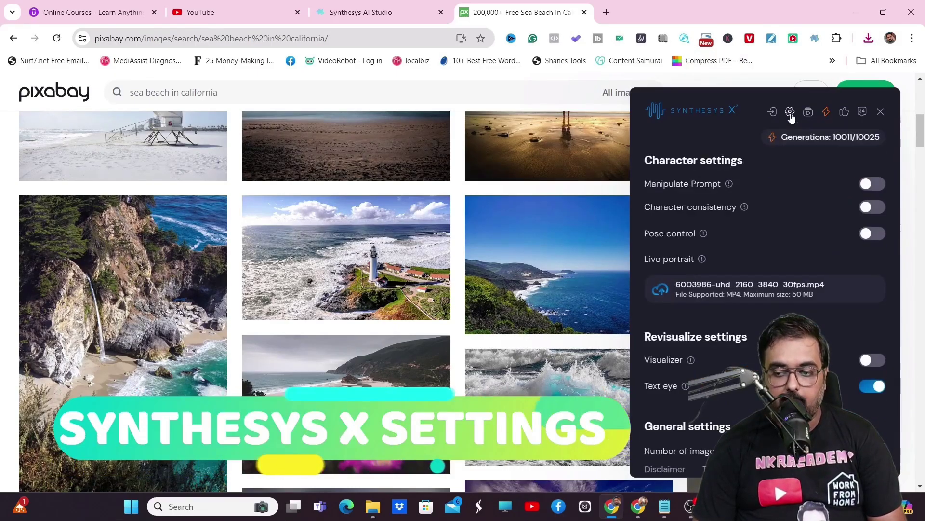
click(878, 185)
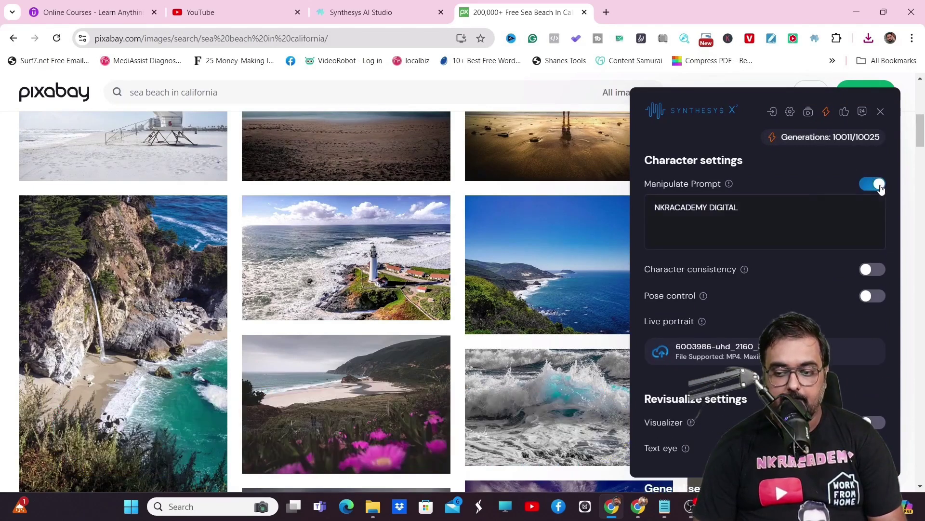
triple_click(751, 207)
text(A )
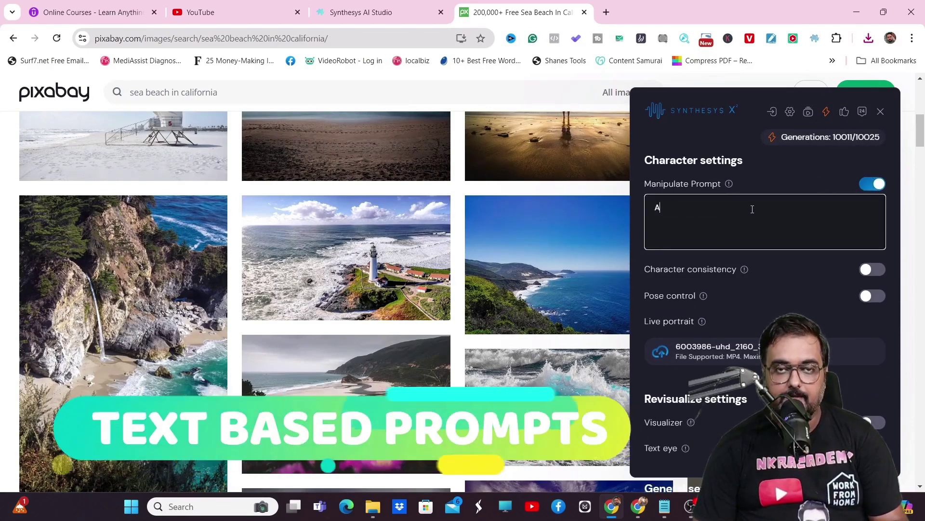
text(Boat Floating On )
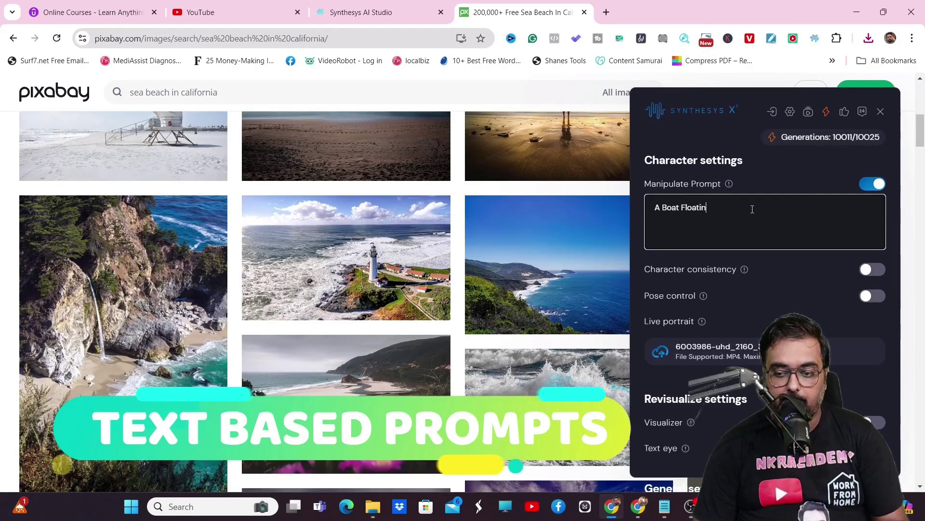
text(The Sea)
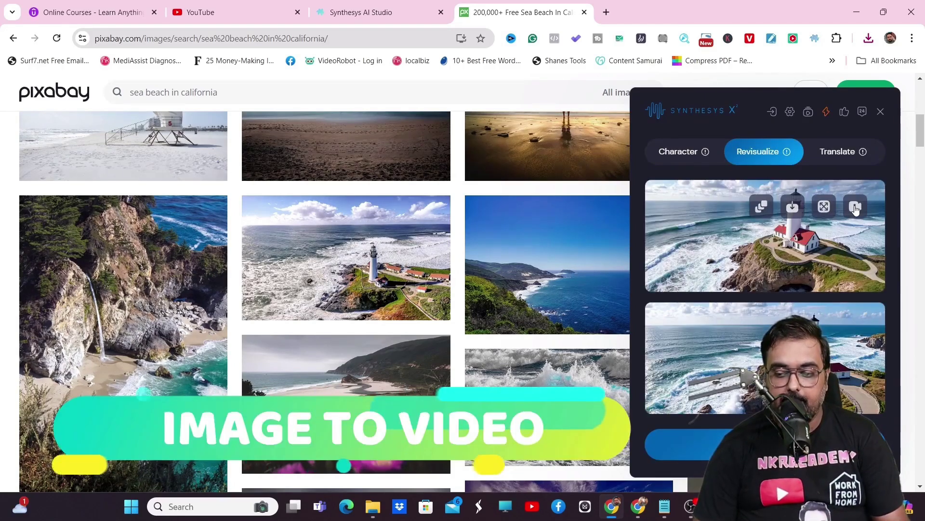
click(854, 206)
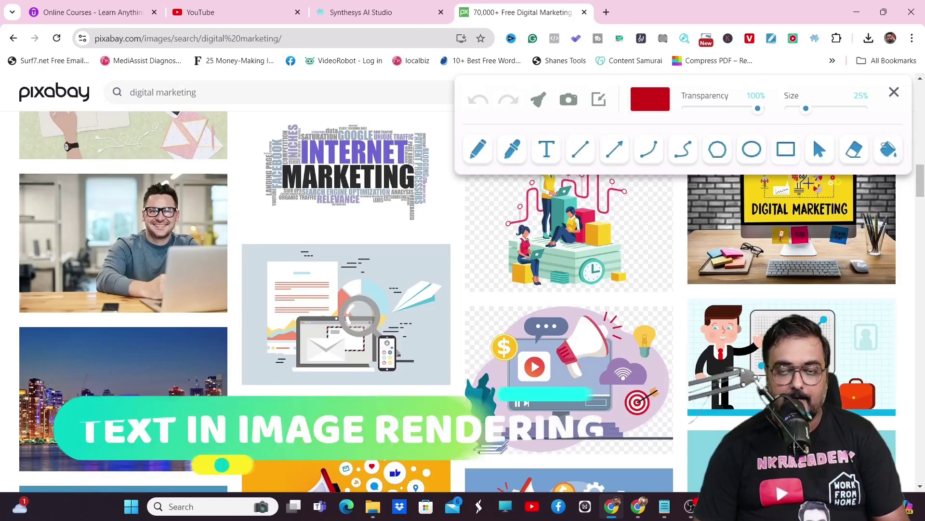
- Outline the Digital Marketing photo in red and revisualize it with Synthesys X
drag(761, 80, 452, 71)
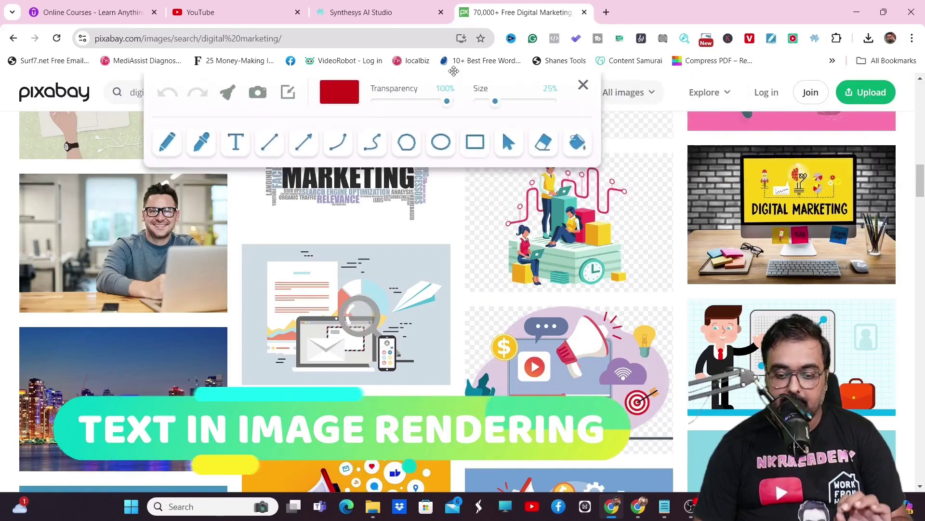
mouse_move(682, 138)
mouse_down()
mouse_move(773, 263)
mouse_move(902, 292)
mouse_up()
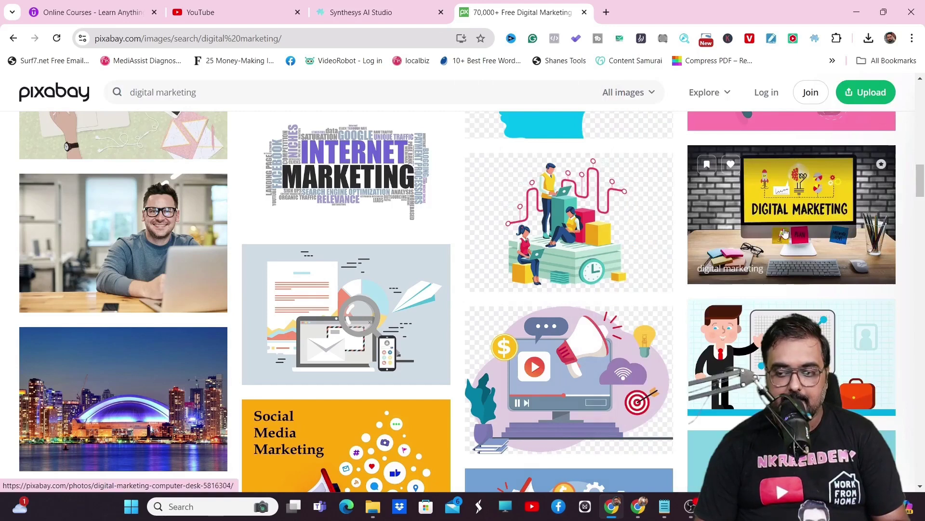
right_click(622, 236)
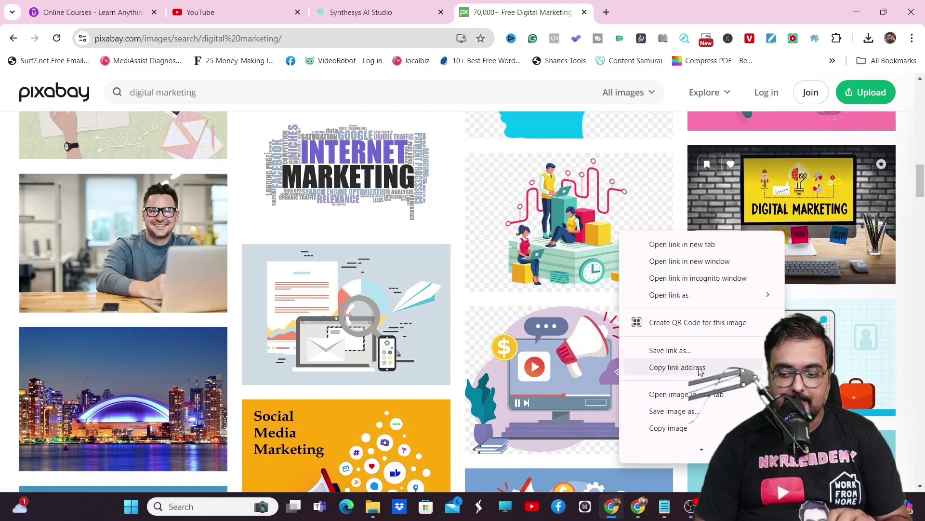
mouse_move(702, 449)
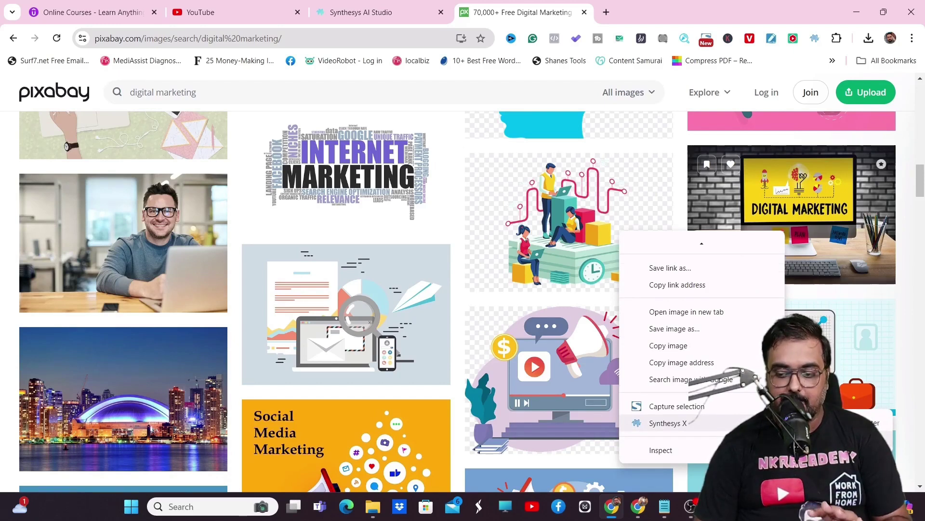
click(668, 423)
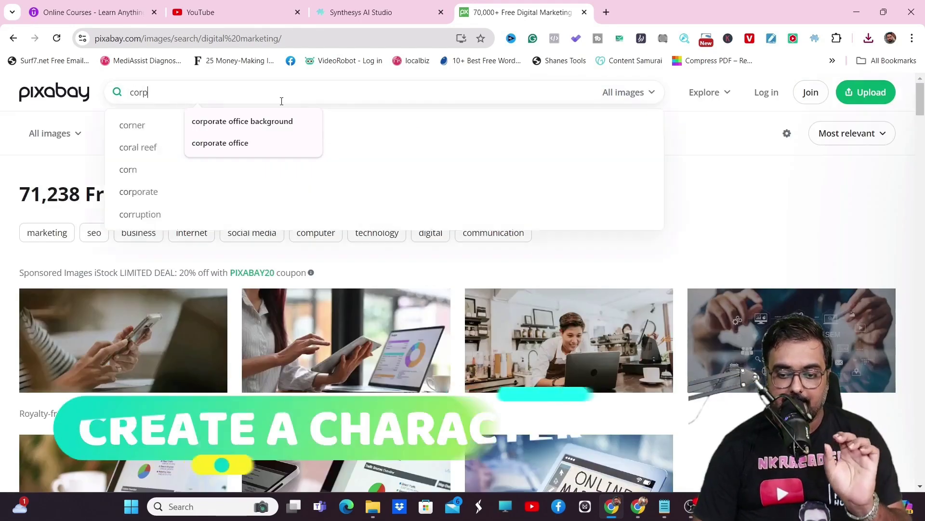
- Search Pixabay for 'corporate office background' images
text(orate office background)
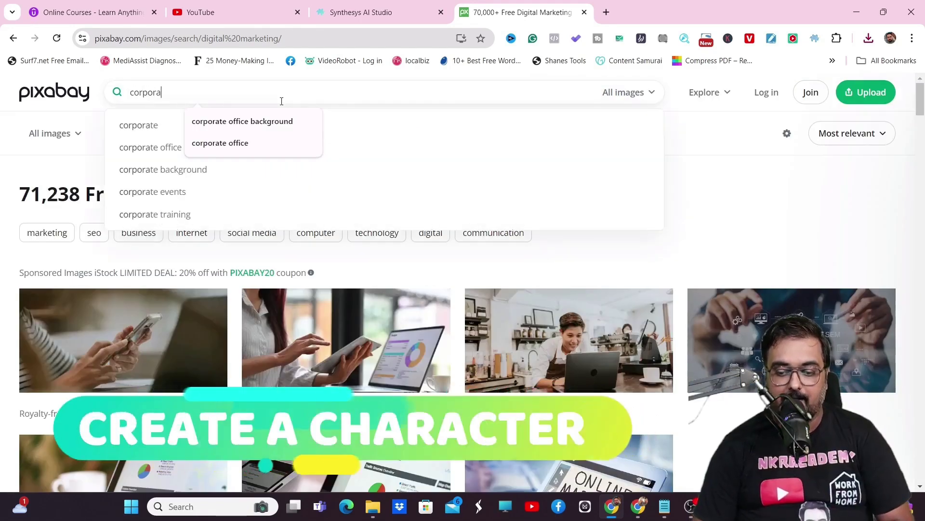
click(253, 126)
drag(231, 198, 454, 372)
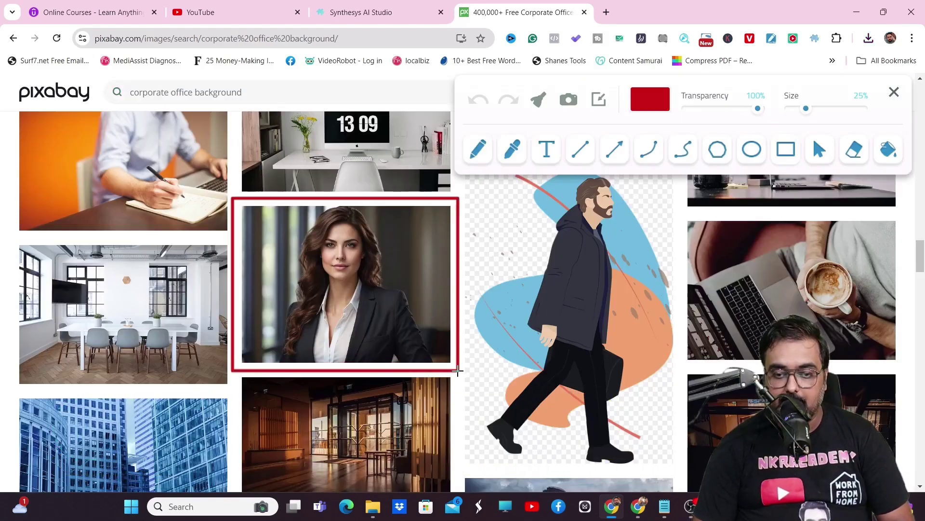
key(Escape)
- Generate similar-character portraits from the businesswoman photo with Synthesys X
right_click(337, 282)
scroll(424, 275, down, 2)
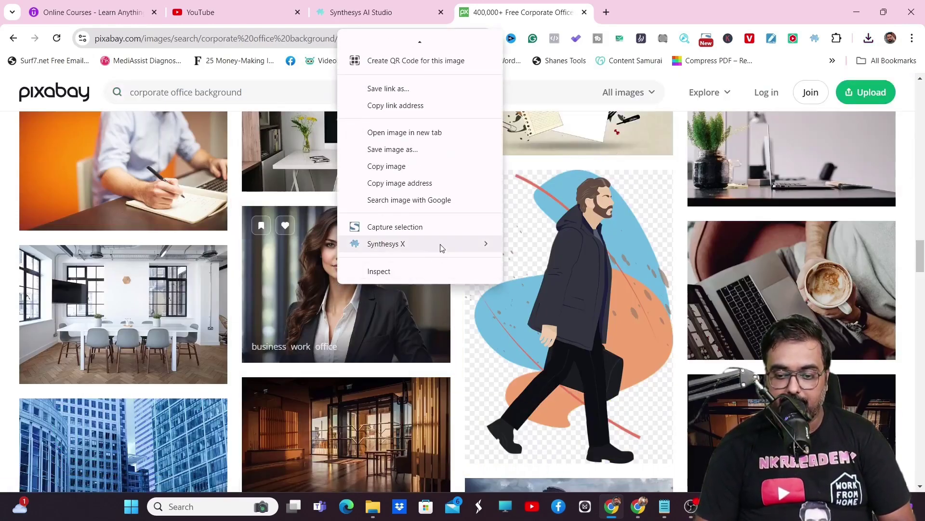
mouse_move(440, 244)
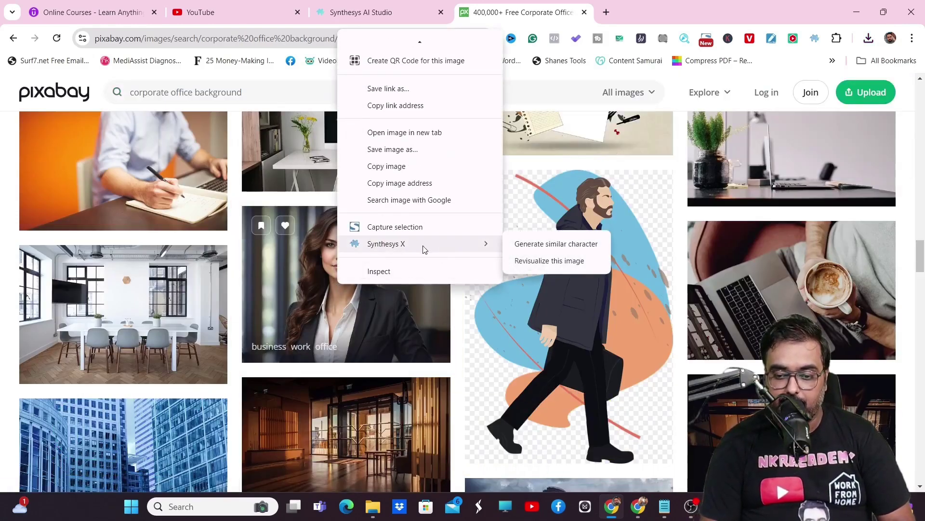
click(561, 248)
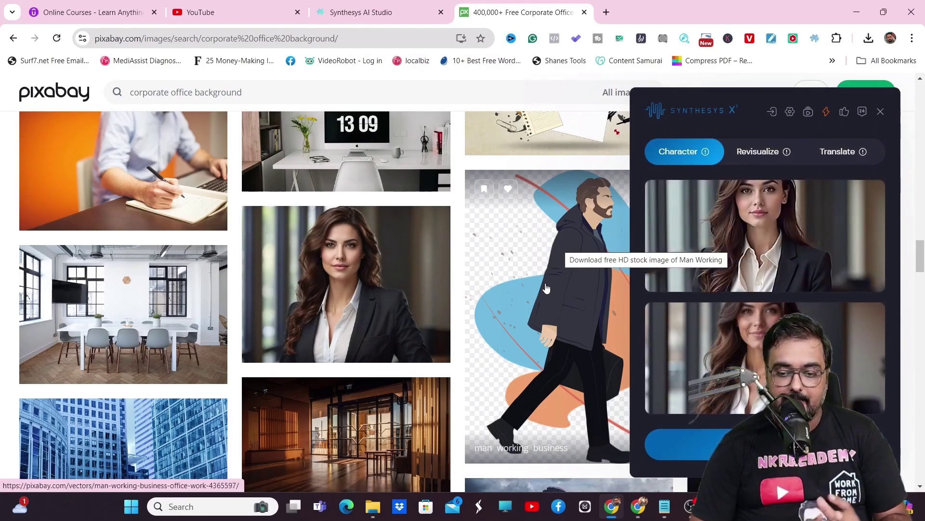
- Enable Manipulate Prompt with 'Smiling Face' and return to the generated businesswoman portraits
click(790, 112)
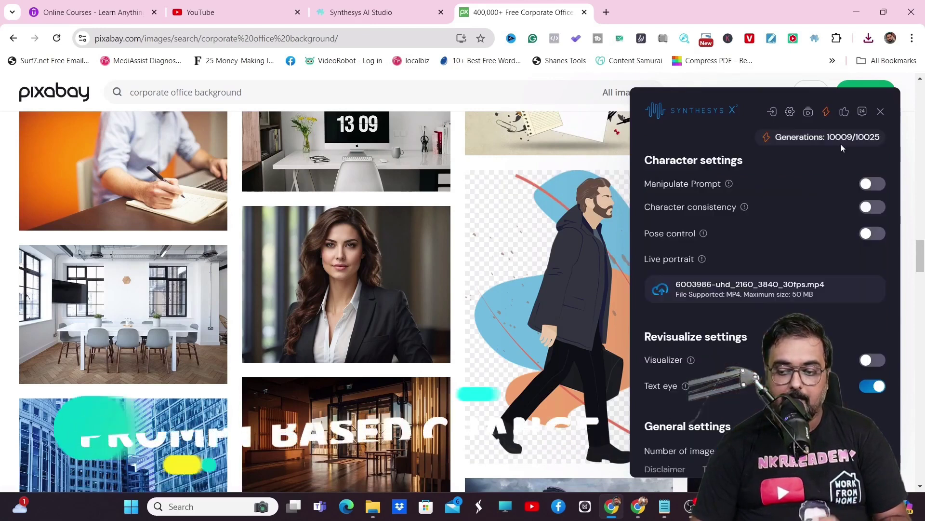
click(879, 188)
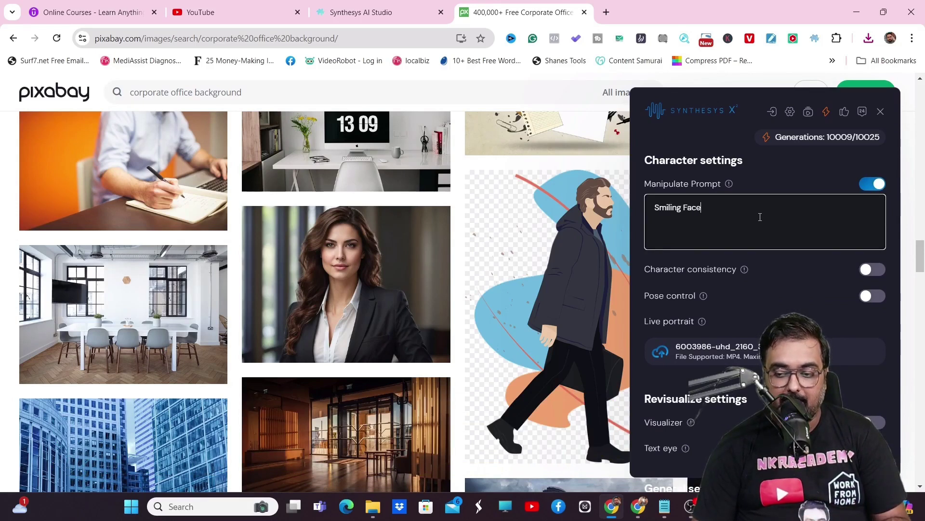
click(698, 118)
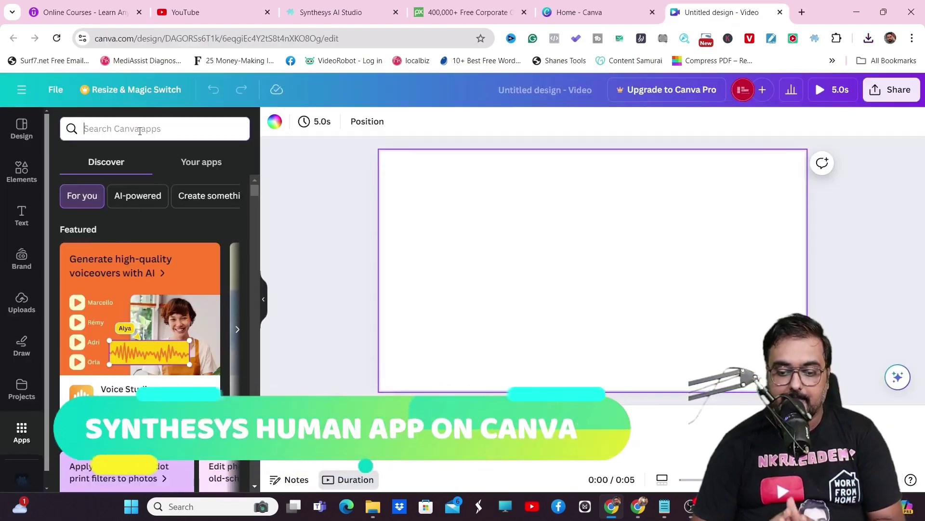
- Find the 'synthesys' app in Canva, open Synthesys Humans, and show all photos to bring to life
text(synthes)
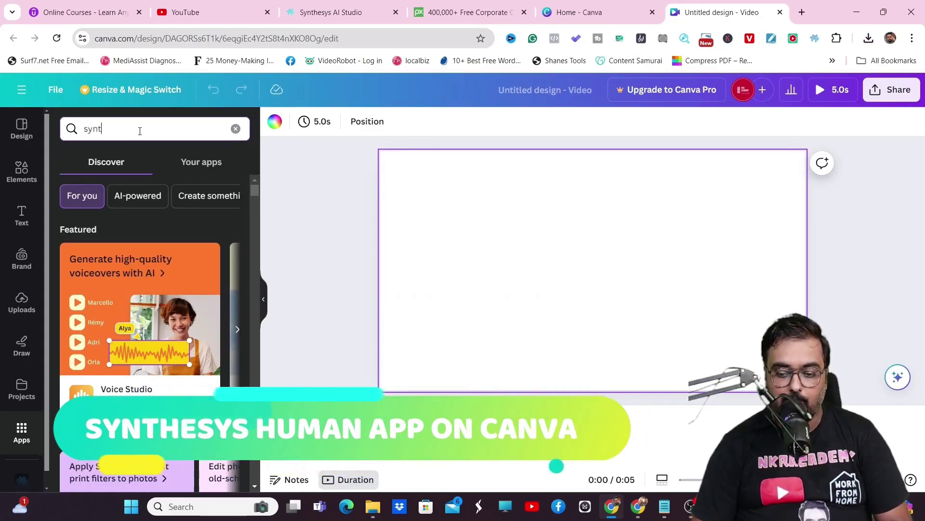
key(Return)
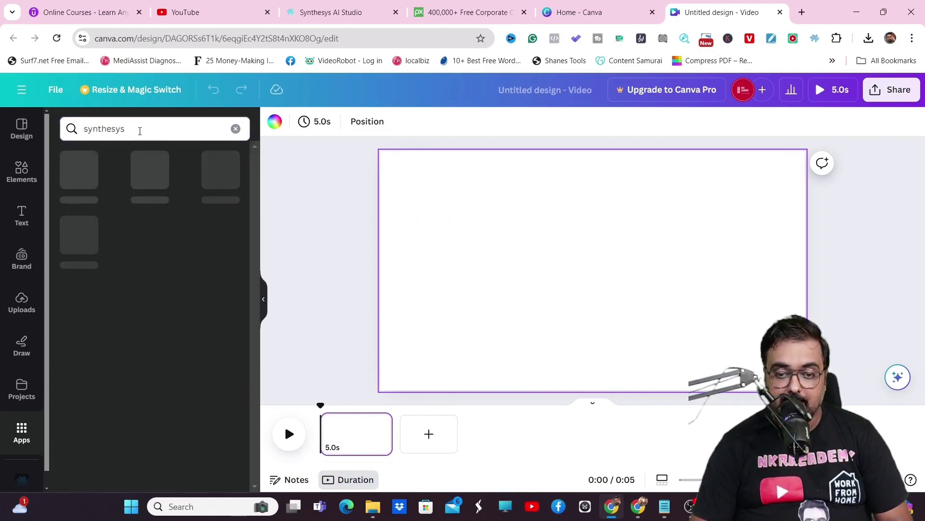
click(771, 39)
click(79, 170)
drag(125, 325, 237, 355)
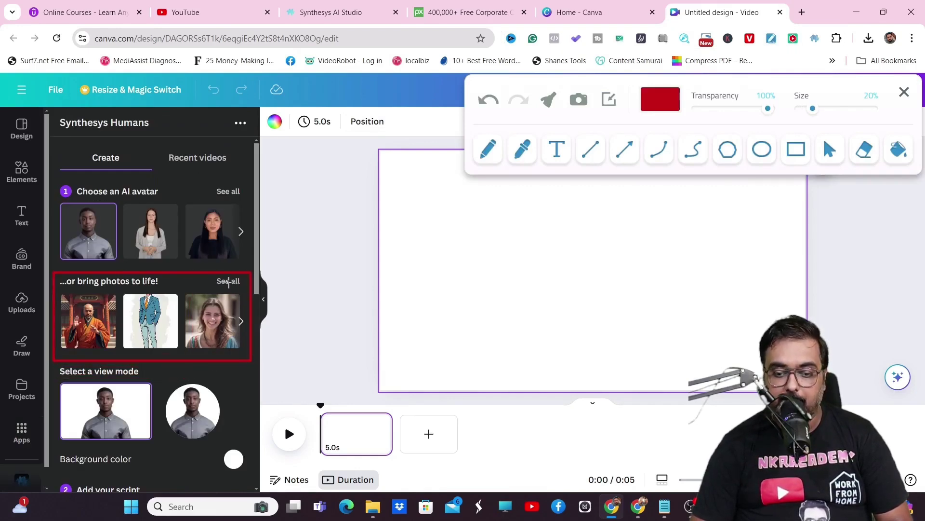
click(228, 281)
mouse_move(57, 215)
mouse_down()
mouse_move(159, 397)
mouse_move(232, 445)
mouse_up()
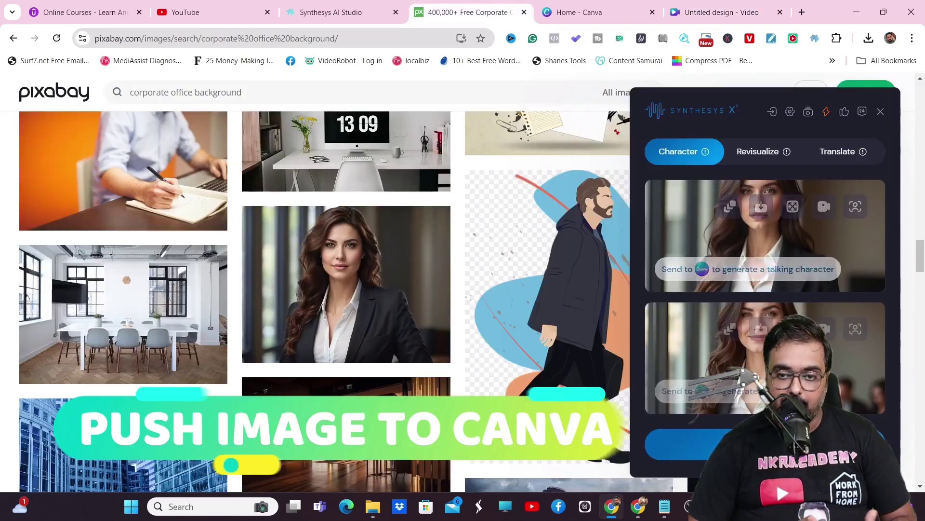
- Send both businesswoman portraits to Canva and return to the Untitled design video
click(744, 269)
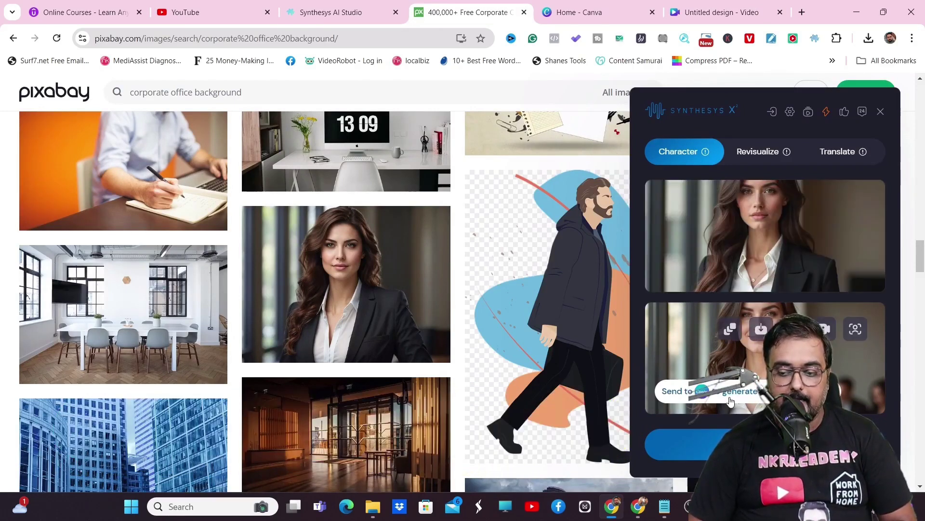
click(730, 400)
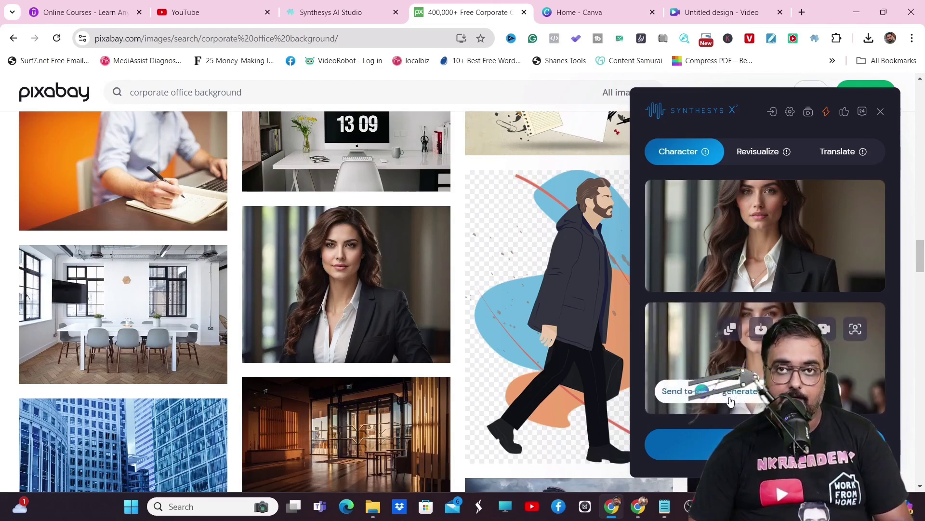
click(708, 10)
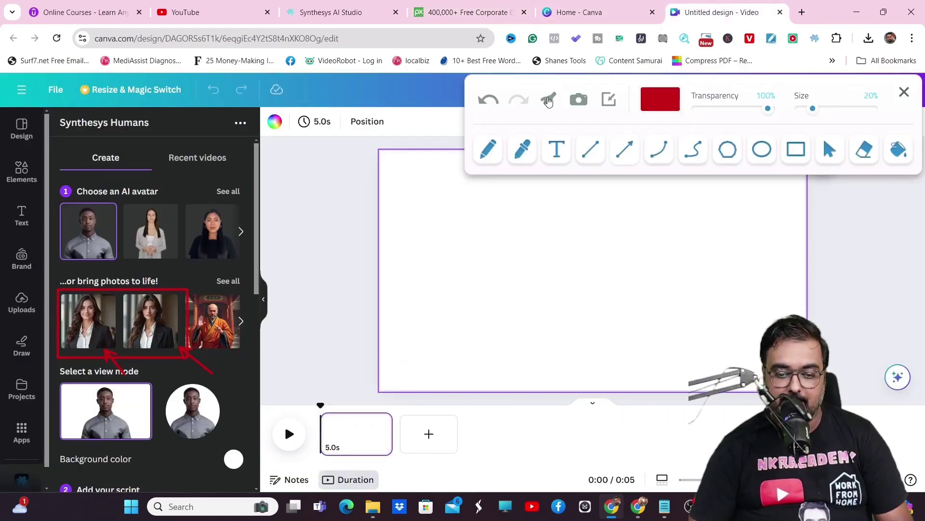
- Choose the first businesswoman avatar and paste the prepared script as a written script
click(548, 99)
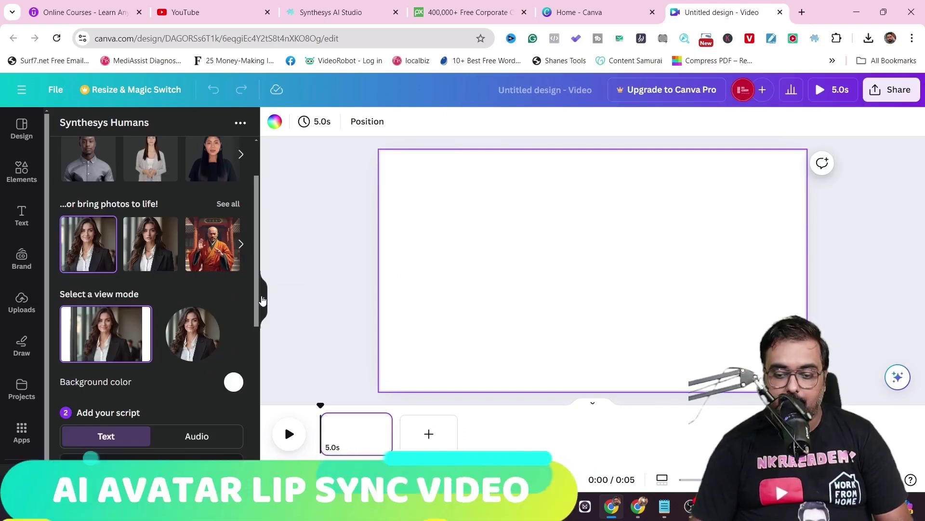
scroll(114, 293, down, 5)
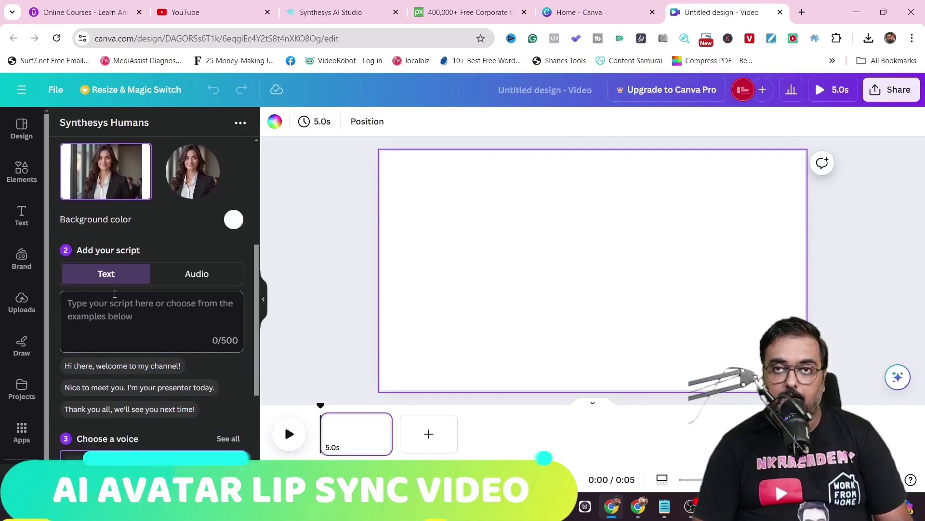
click(201, 282)
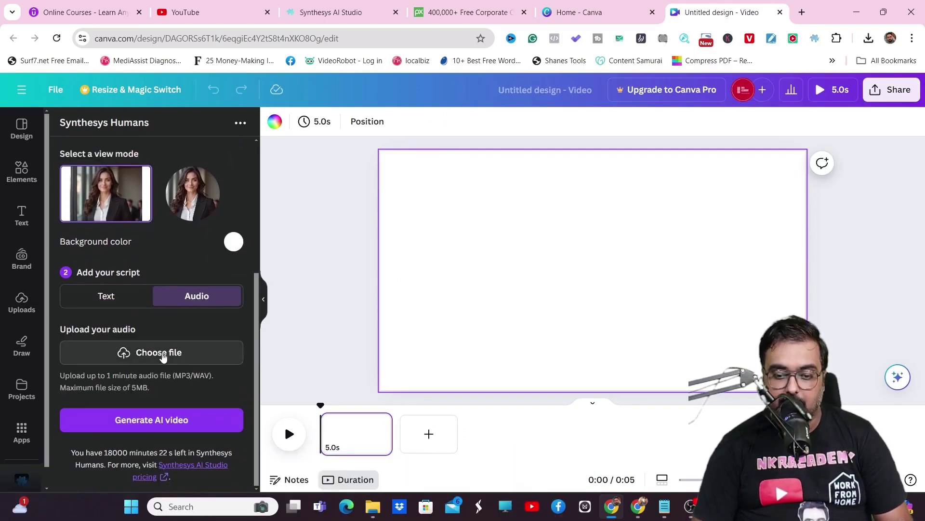
click(105, 295)
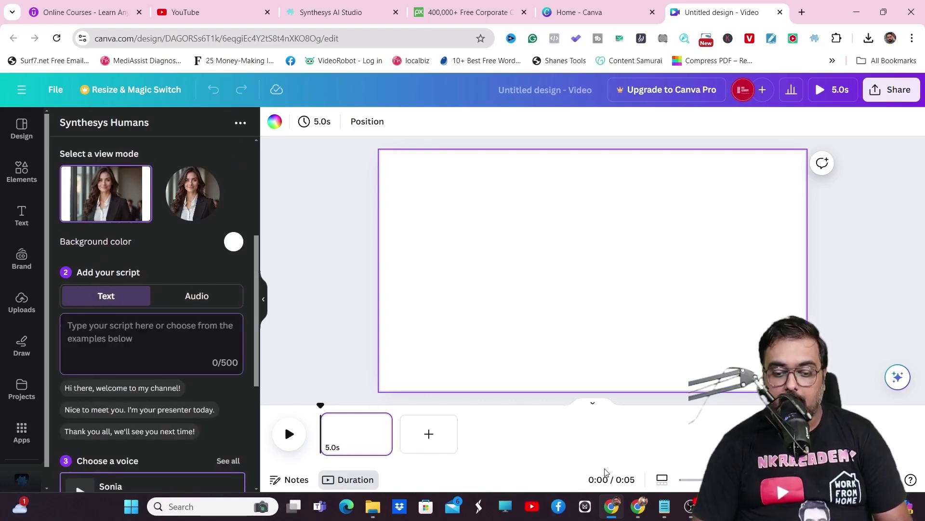
key(ctrl+v)
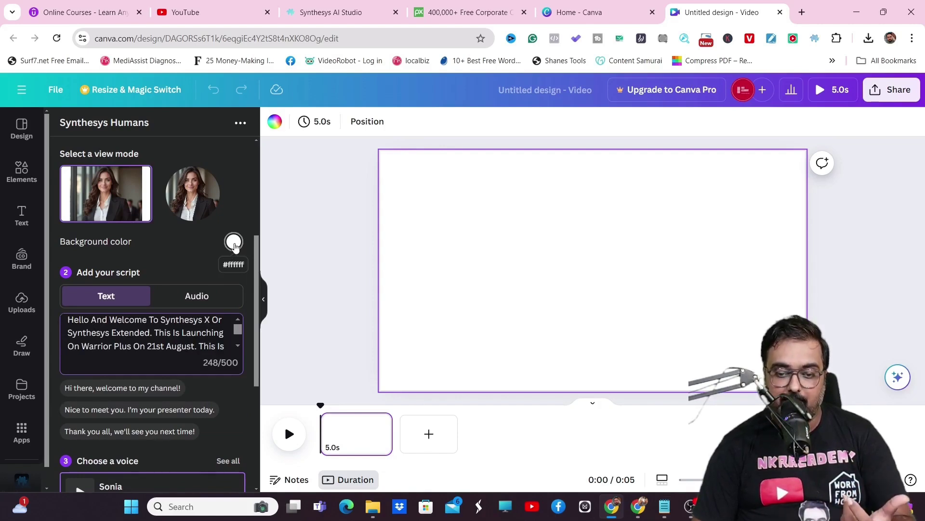
- Set the avatar's background colour to red #C80F0F
click(234, 242)
click(233, 279)
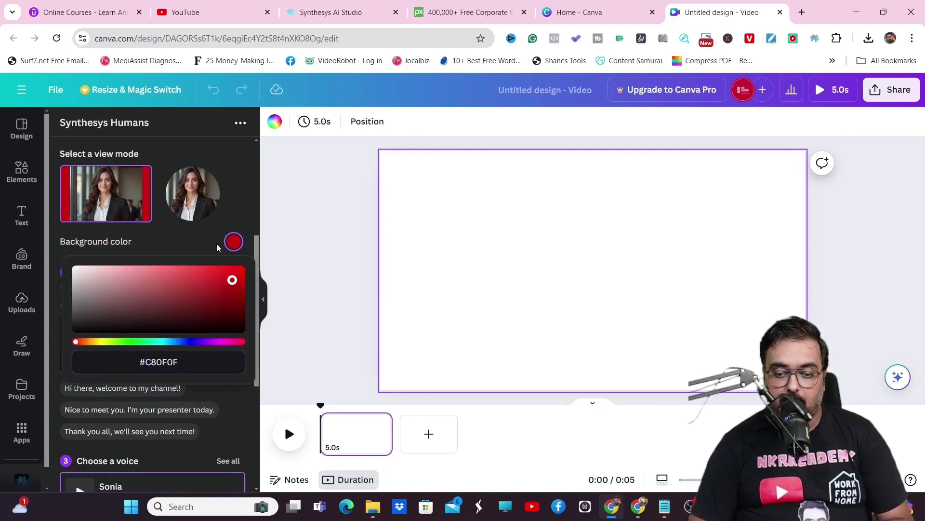
click(203, 241)
scroll(169, 299, down, 4)
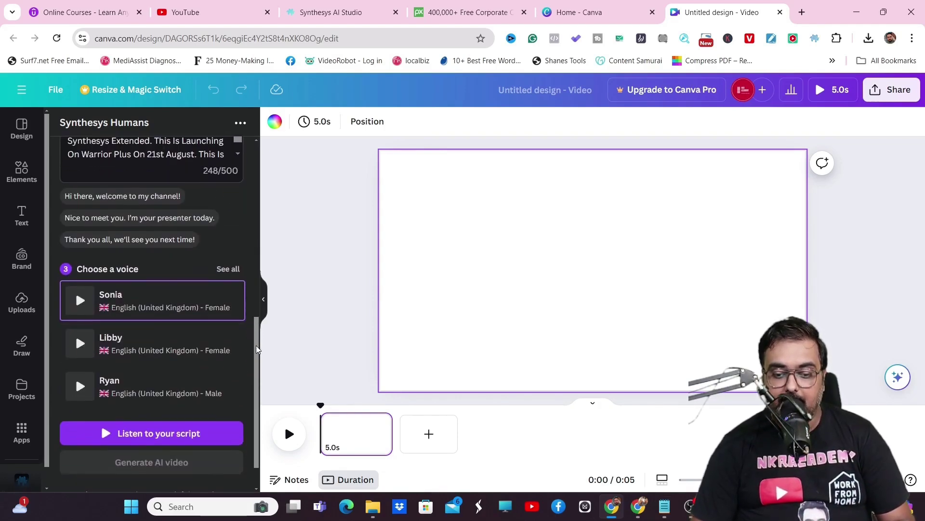
drag(58, 256, 144, 405)
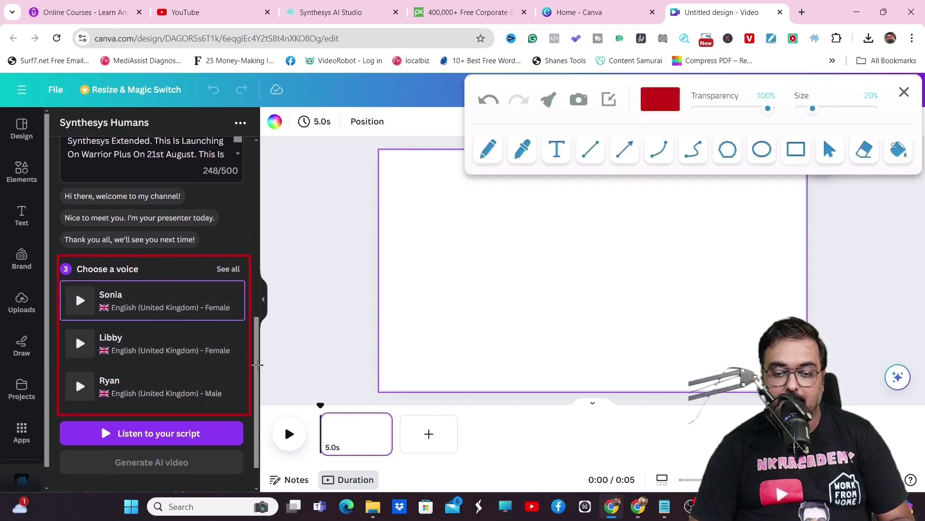
key(Escape)
- Filter the voice list to Male, browse all languages, and generate the AI avatar video
click(228, 268)
click(151, 220)
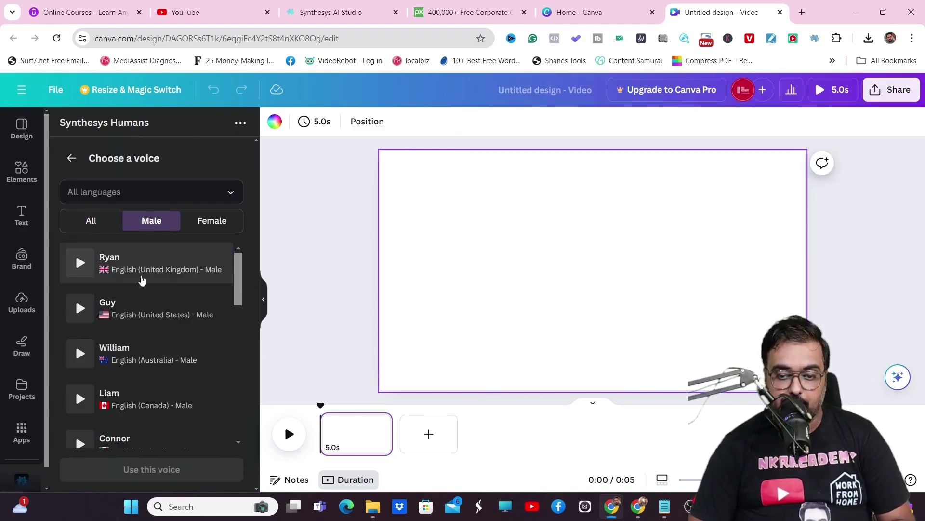
click(151, 191)
scroll(246, 346, down, 5)
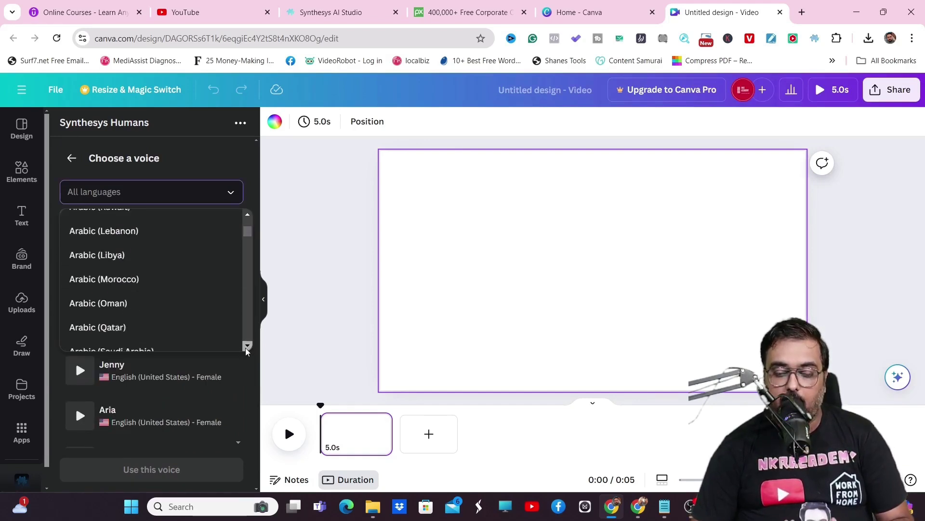
scroll(246, 351, down, 15)
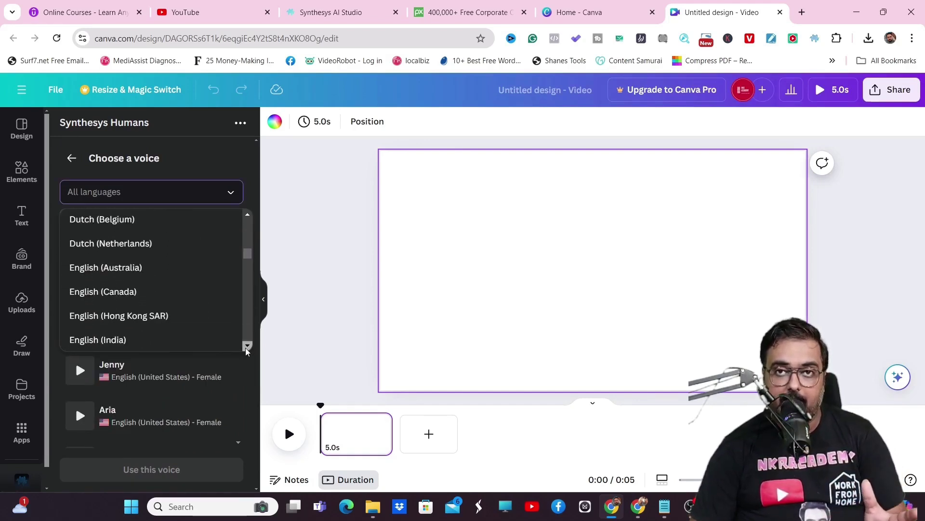
scroll(246, 351, down, 18)
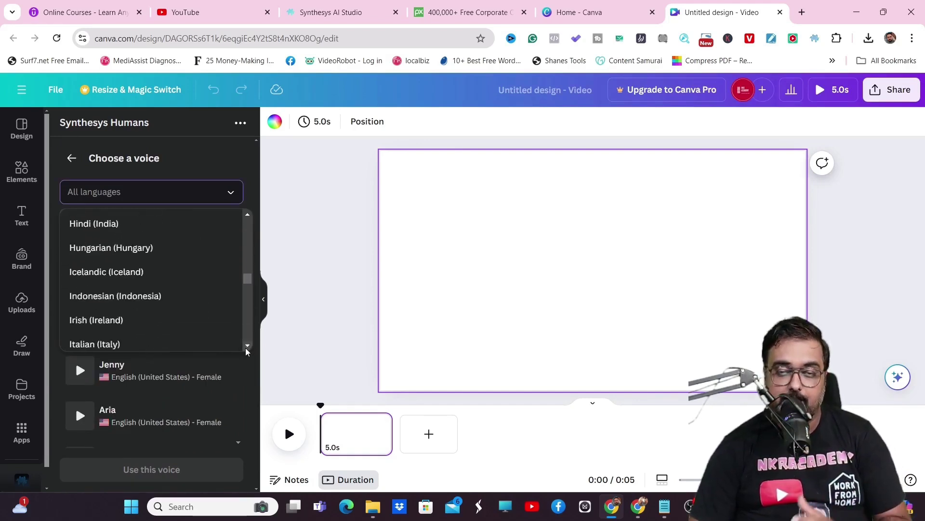
scroll(246, 351, down, 12)
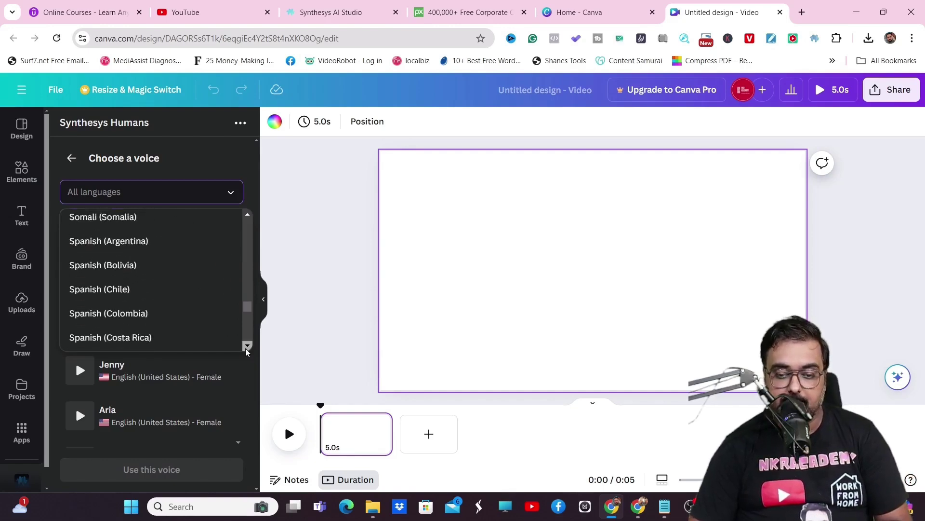
click(153, 424)
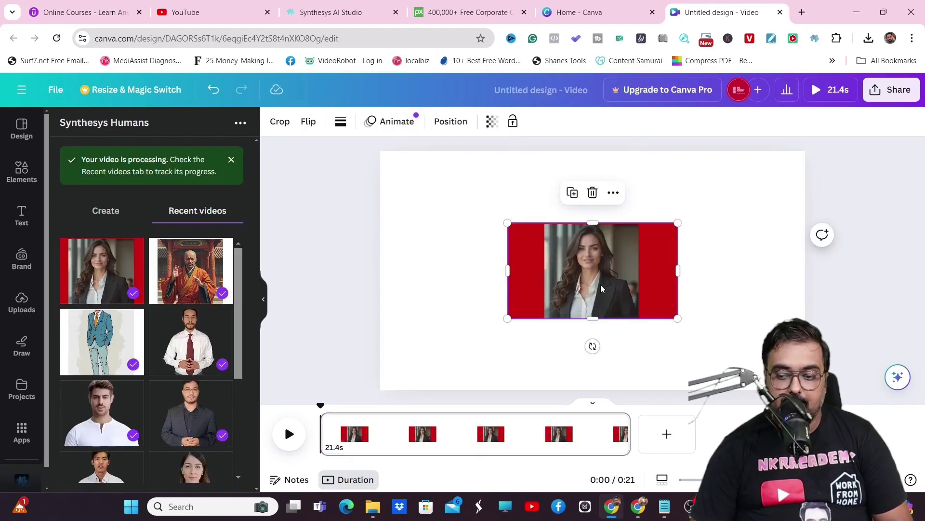
- Set the red-backed avatar video as the Canva page background
right_click(603, 270)
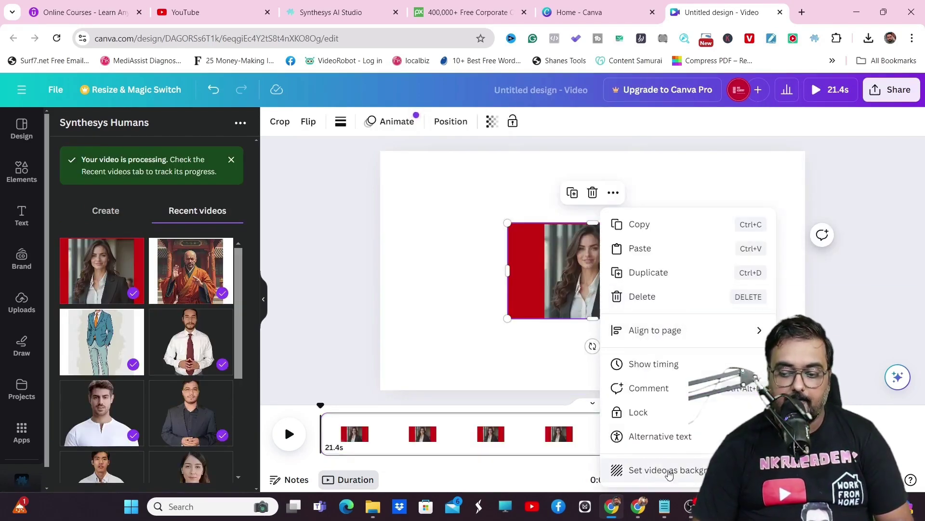
click(665, 471)
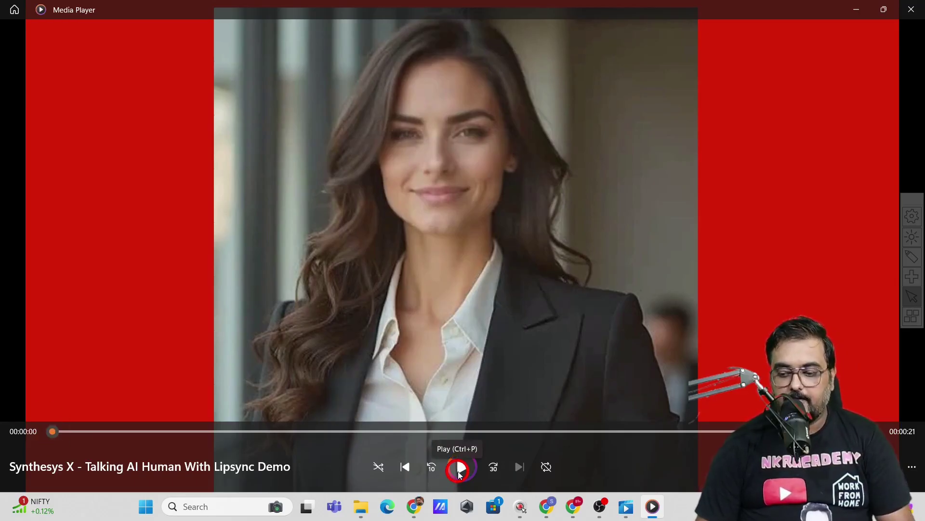
- Play the lipsync demo video to 11 seconds, pause it, then start a 'seating on' search
click(459, 471)
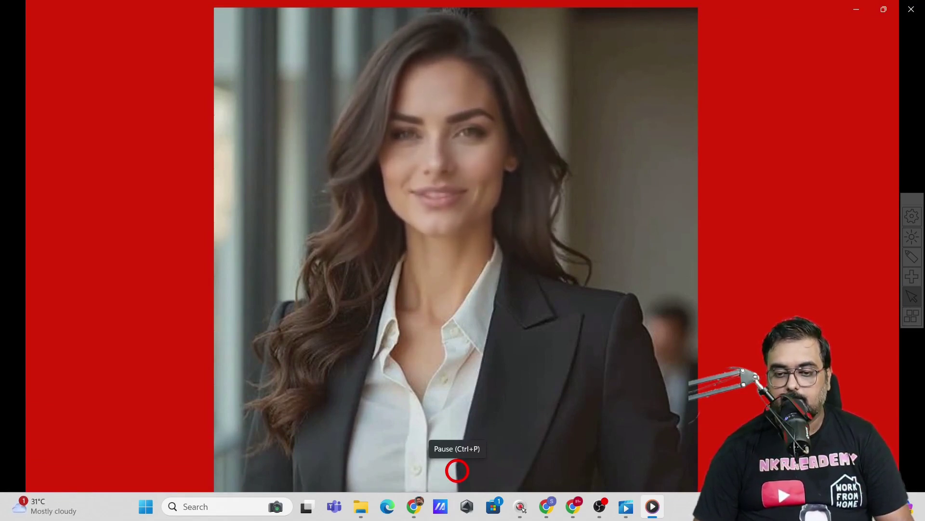
click(463, 467)
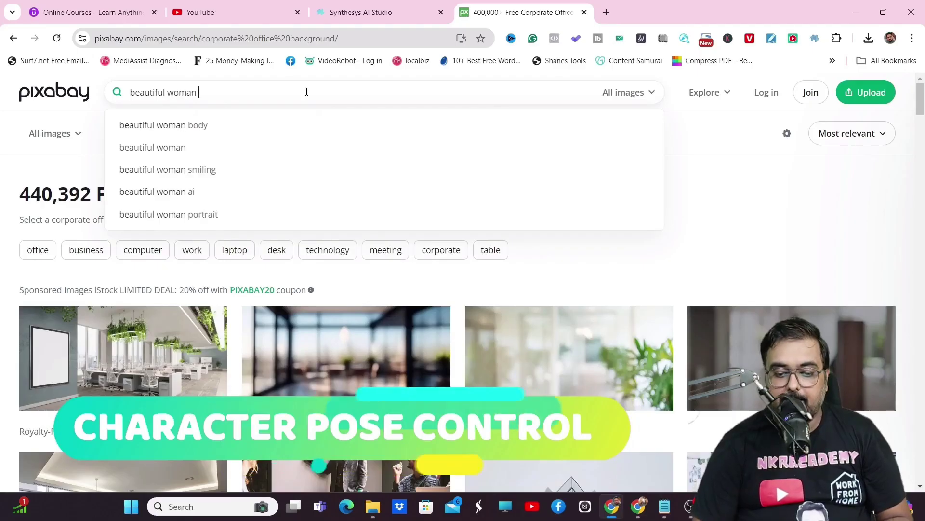
text(seat)
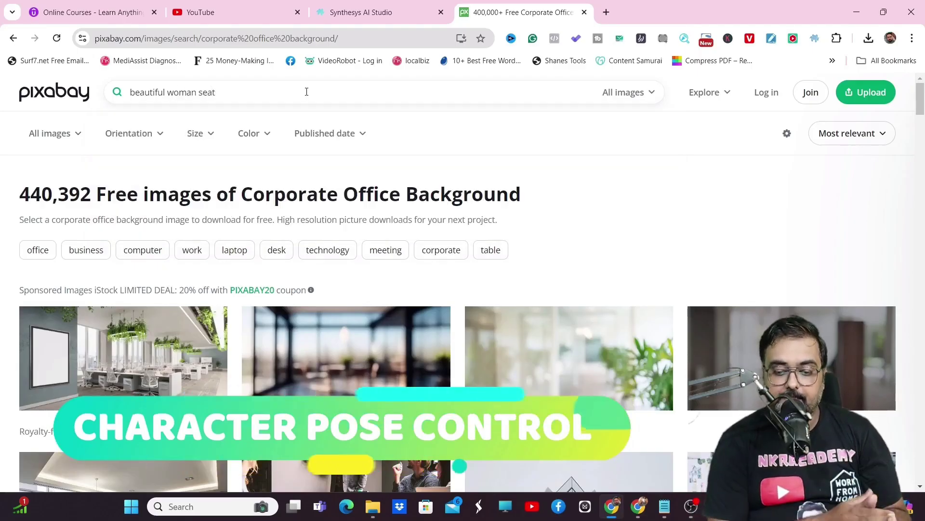
text(ing on a sea beach camera facing wearing a swimsuit)
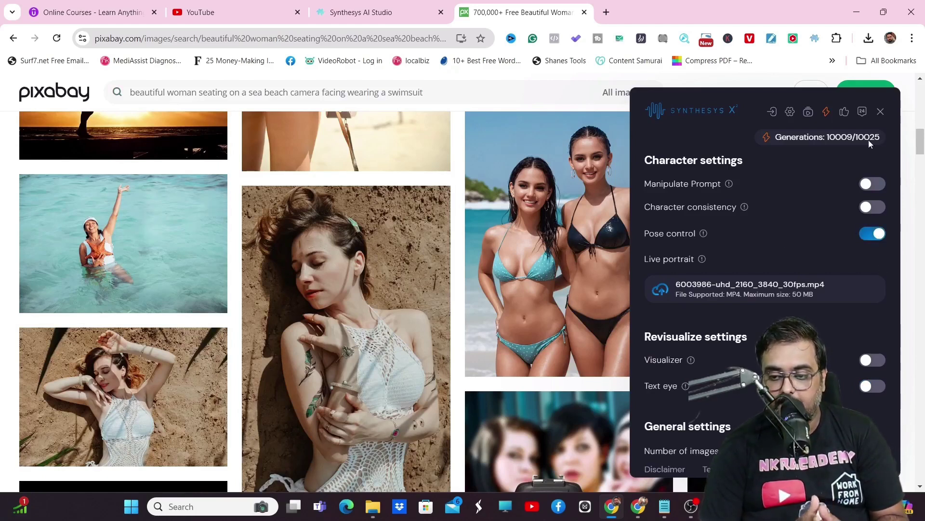
- Generate similar characters from the two-women beach photo, preview one, then close the panel
click(881, 112)
right_click(548, 219)
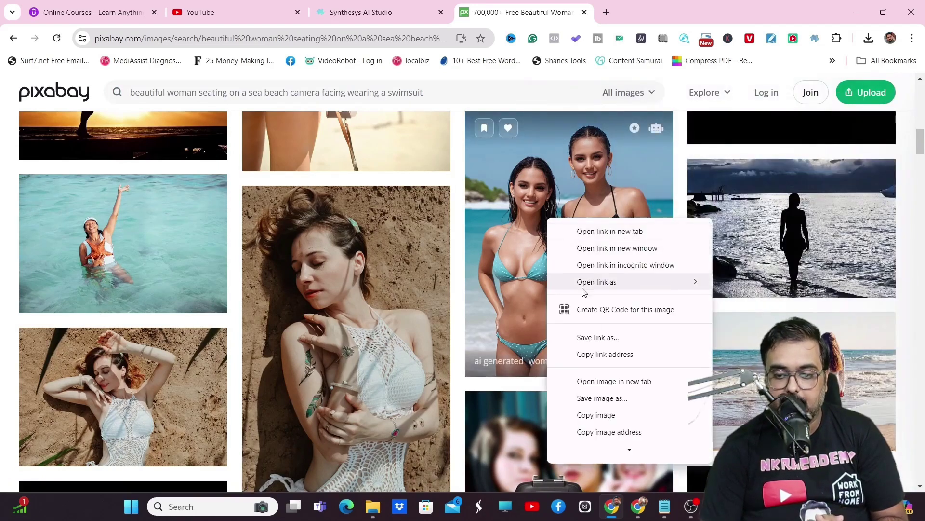
mouse_move(626, 424)
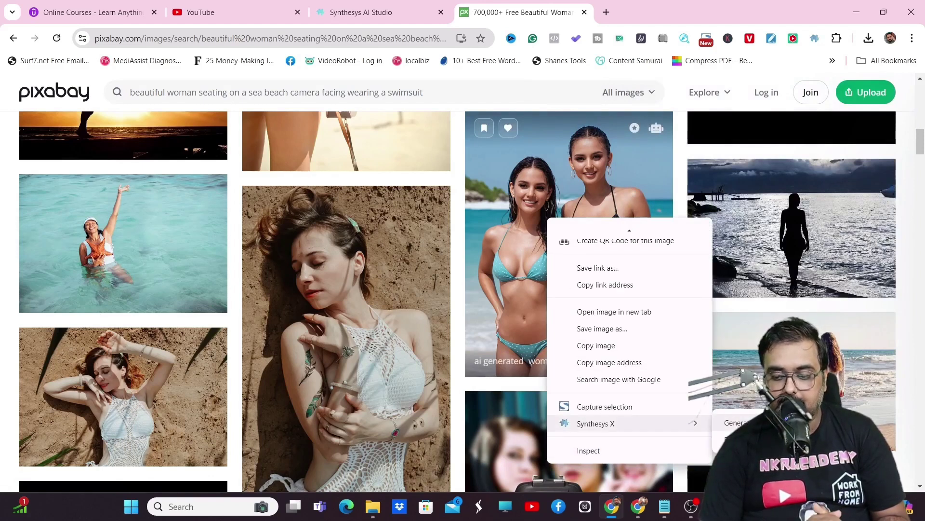
click(735, 423)
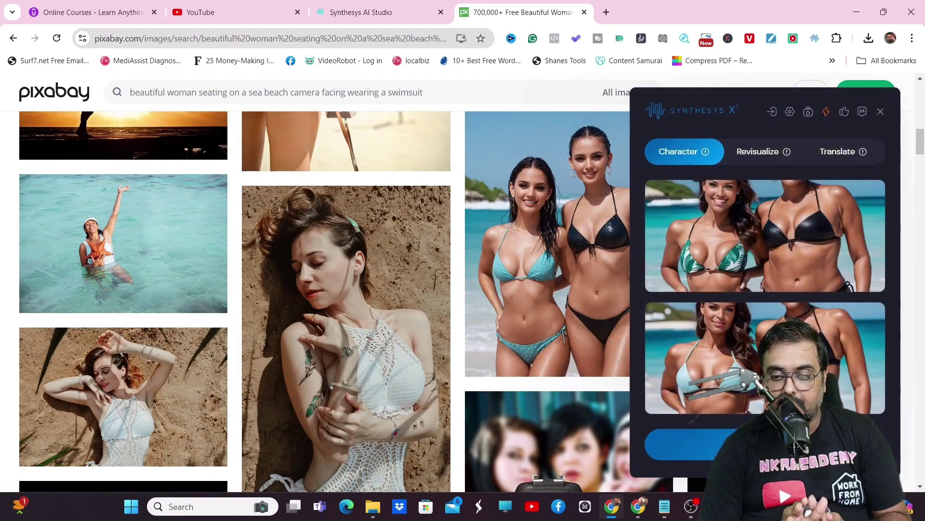
click(675, 248)
key(alt+F4)
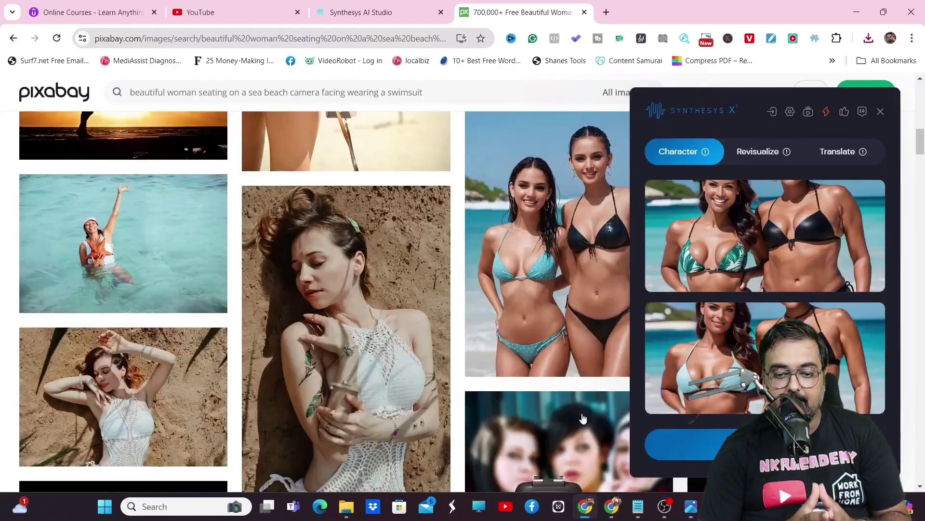
click(880, 112)
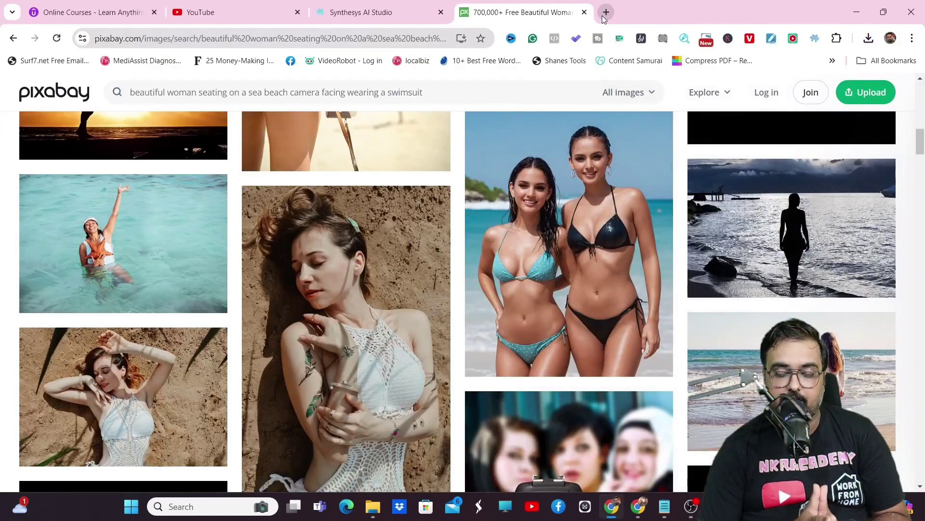
key(ctrl+t)
- Search Google Images for youtube thumbnails and revisualize the red thumbnail with Text eye on
click(315, 263)
text(youtube)
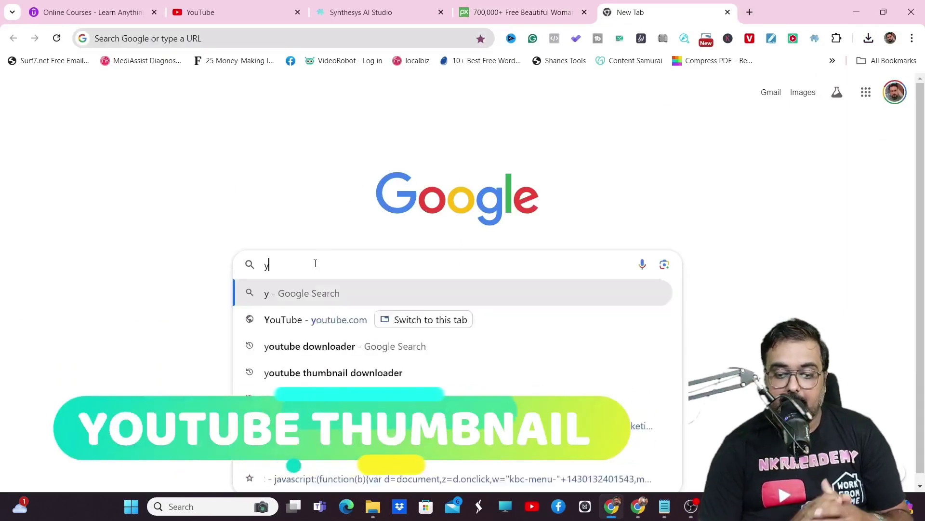
text( thumbnail)
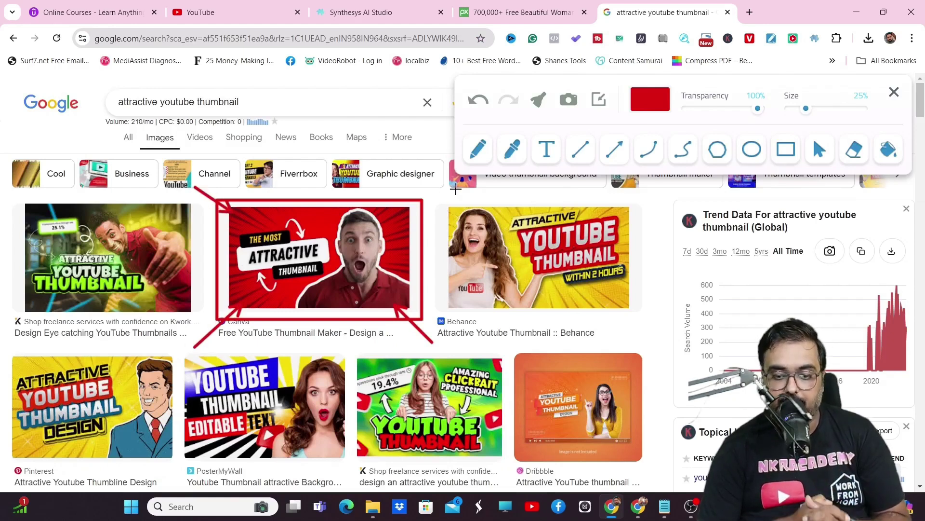
drag(456, 188, 419, 207)
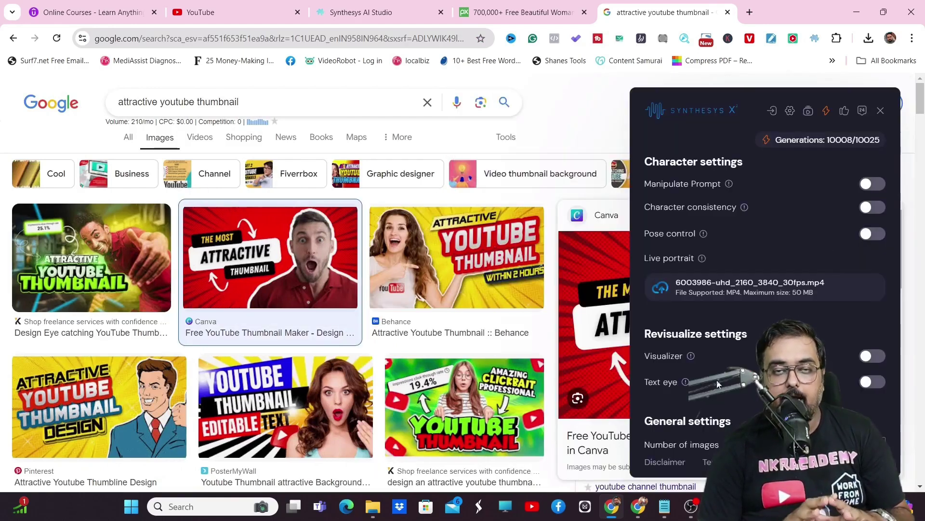
click(873, 382)
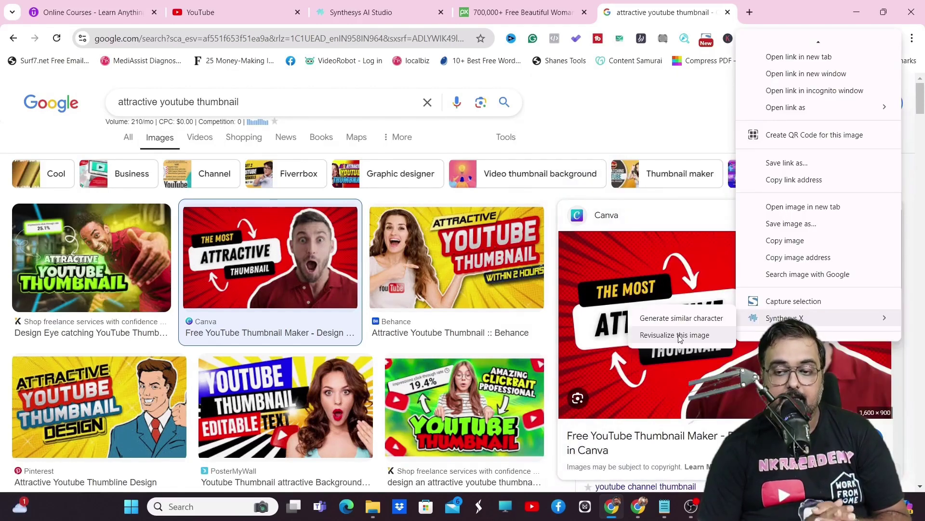
click(680, 336)
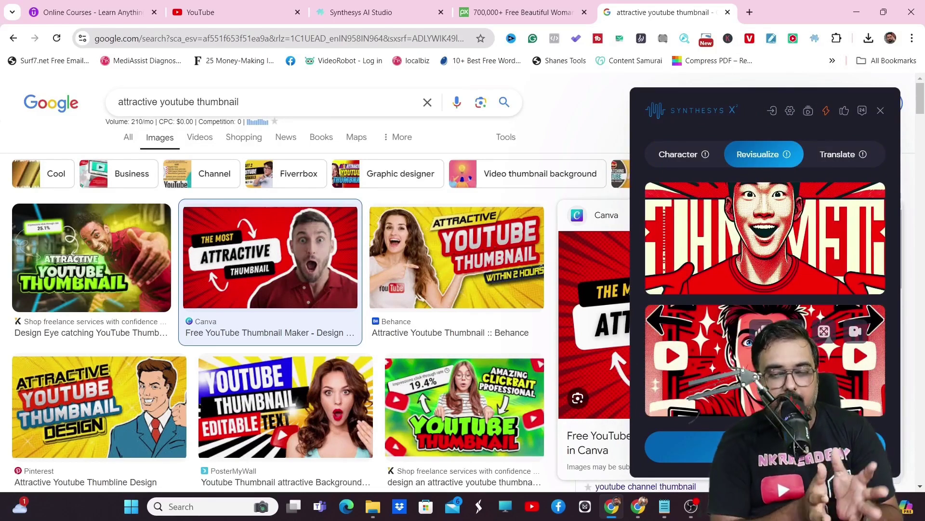
- Search Google in a new tab for 'digital marketing tips' and scroll the results
key(ctrl+t)
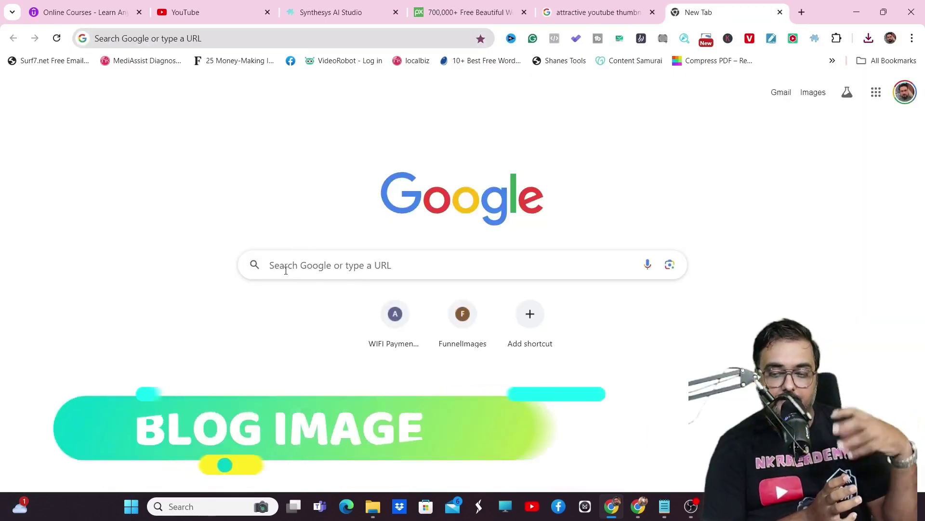
click(286, 271)
text(digi)
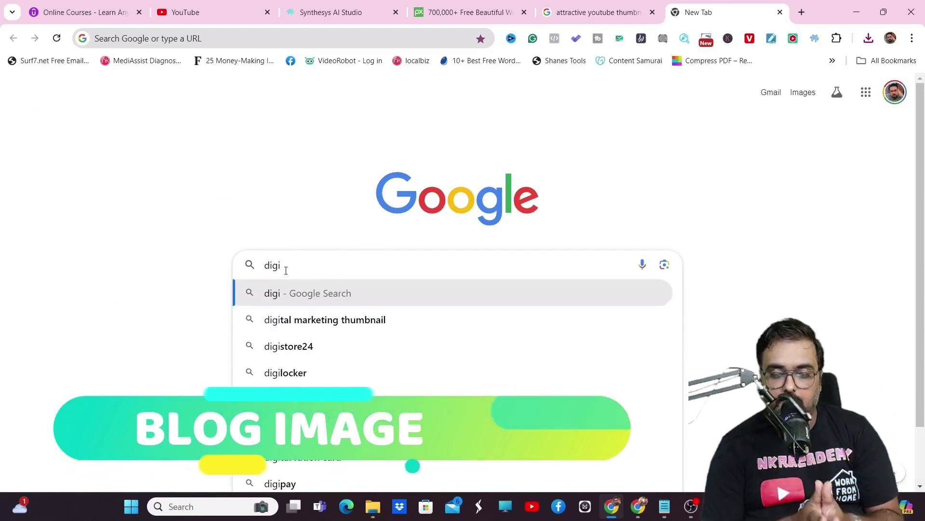
text(tal )
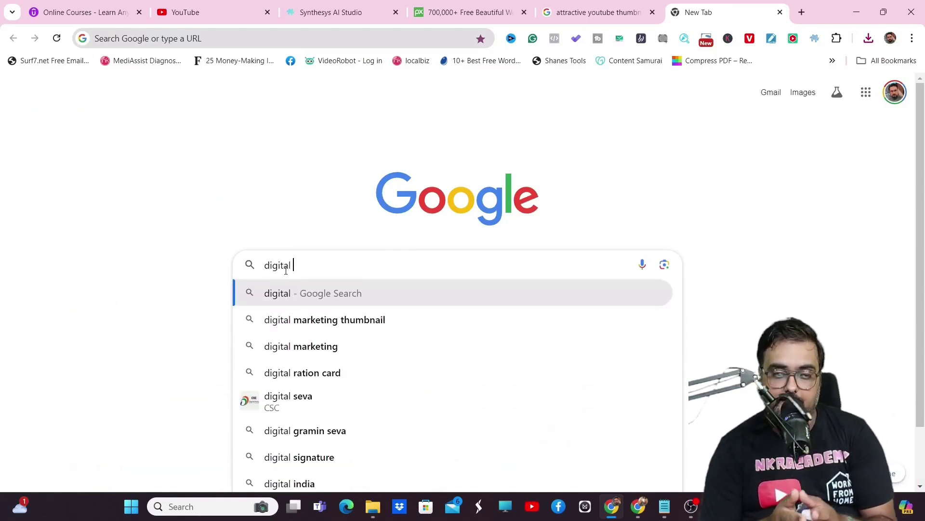
text(marketing )
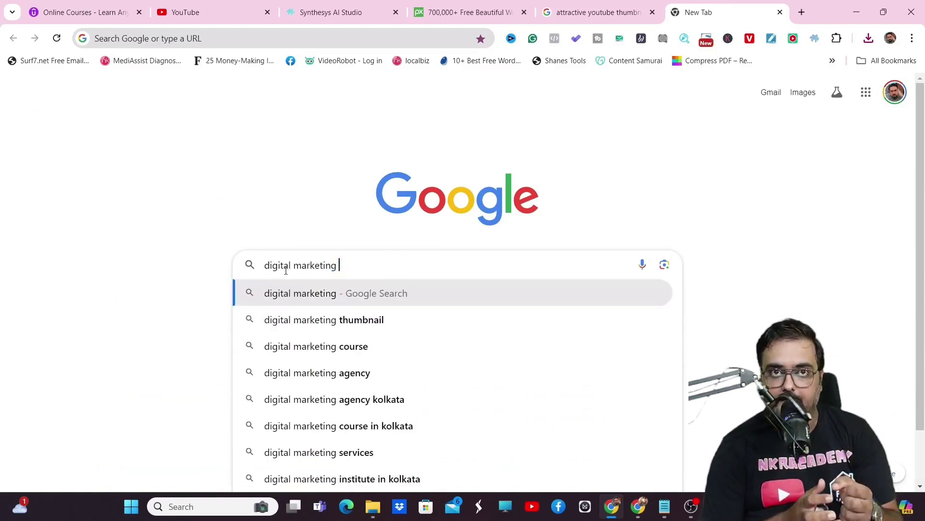
text(tip)
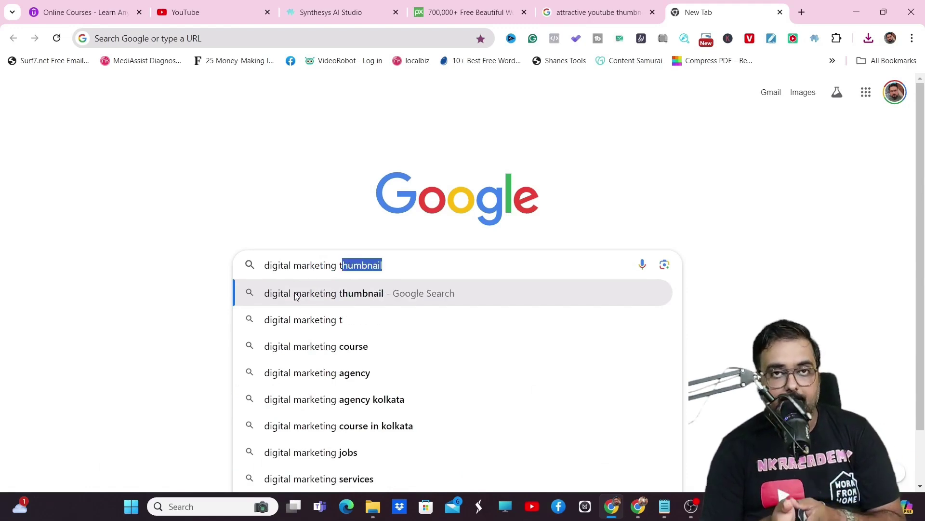
text(s)
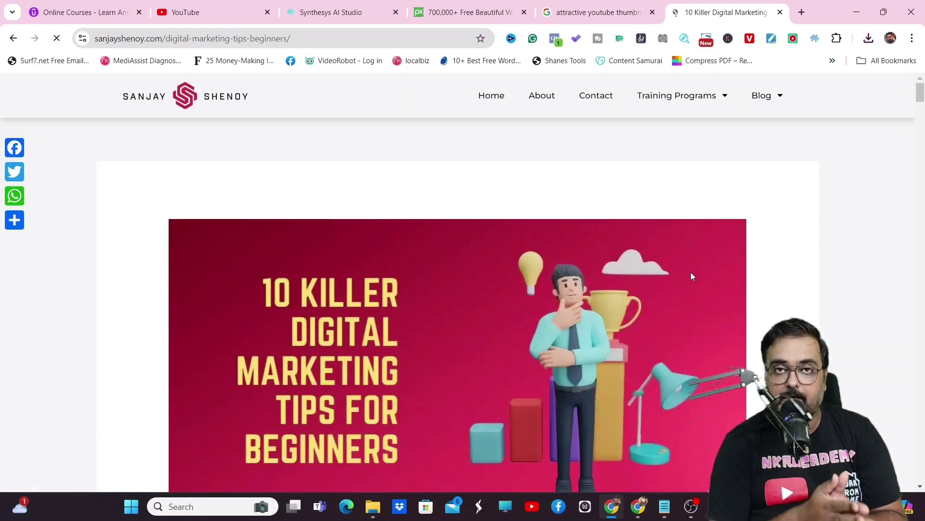
scroll(690, 276, down, 7)
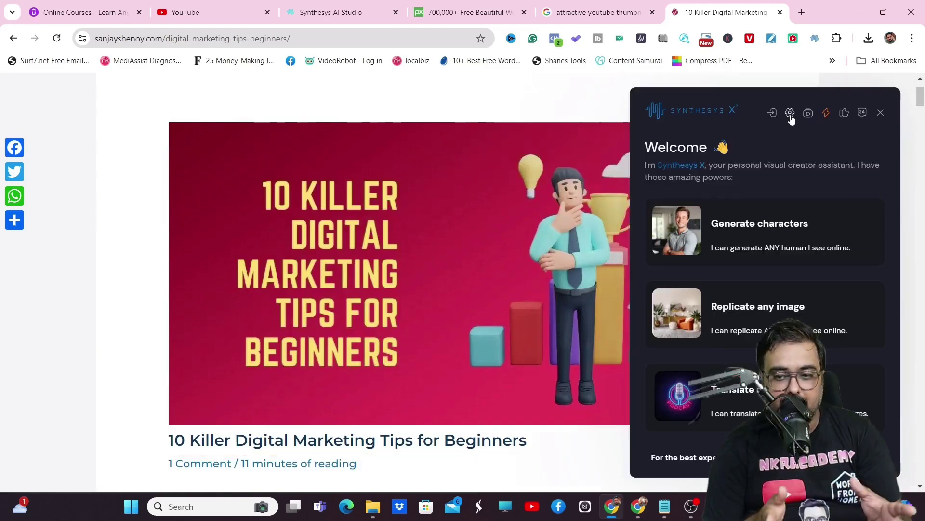
- Revisualize the blog's 10 Killer Digital Marketing Tips for Beginners image with Synthesys X
click(790, 112)
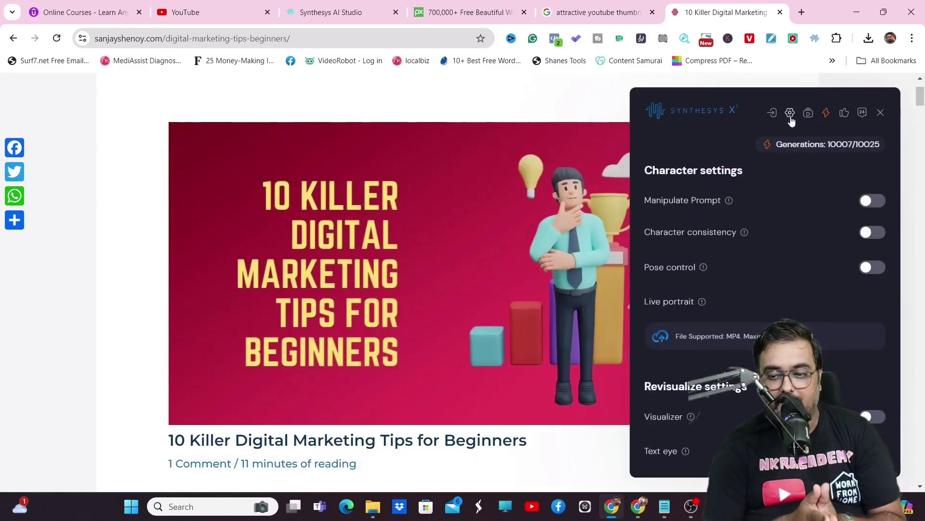
click(881, 113)
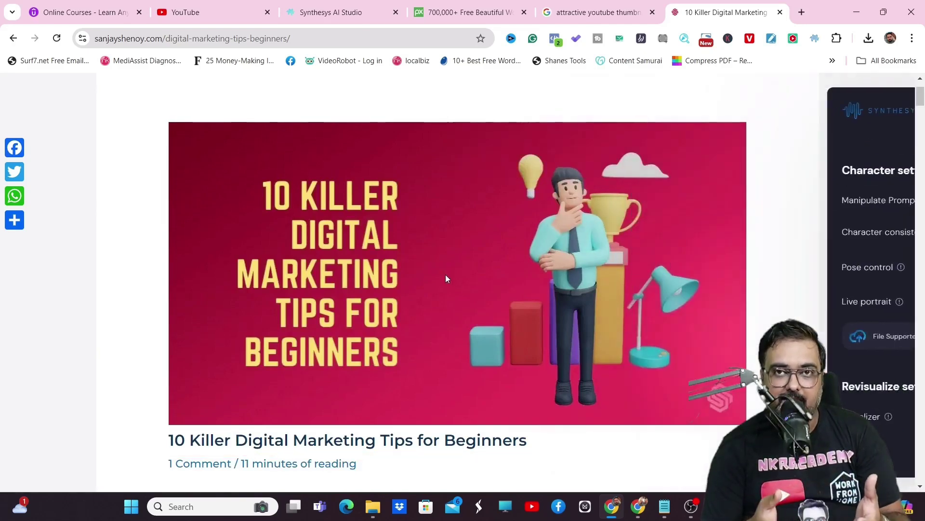
right_click(443, 252)
mouse_move(504, 400)
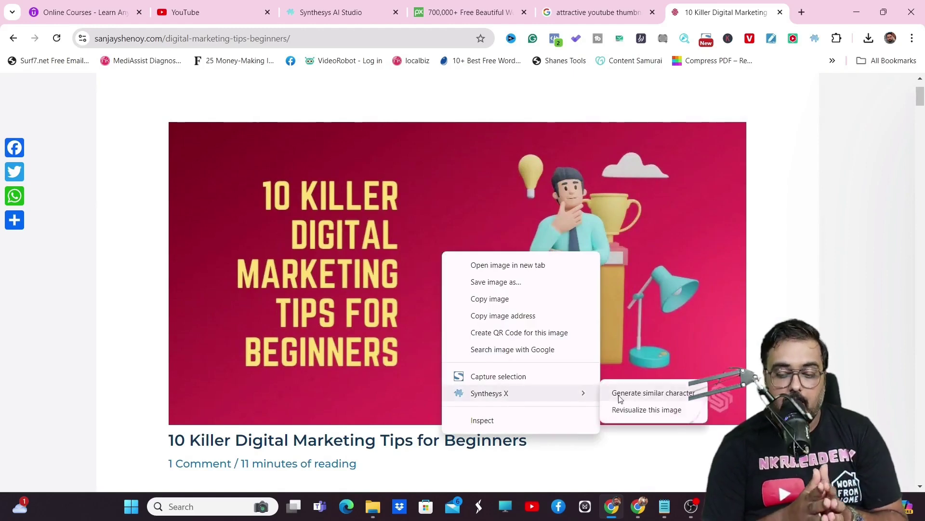
click(639, 410)
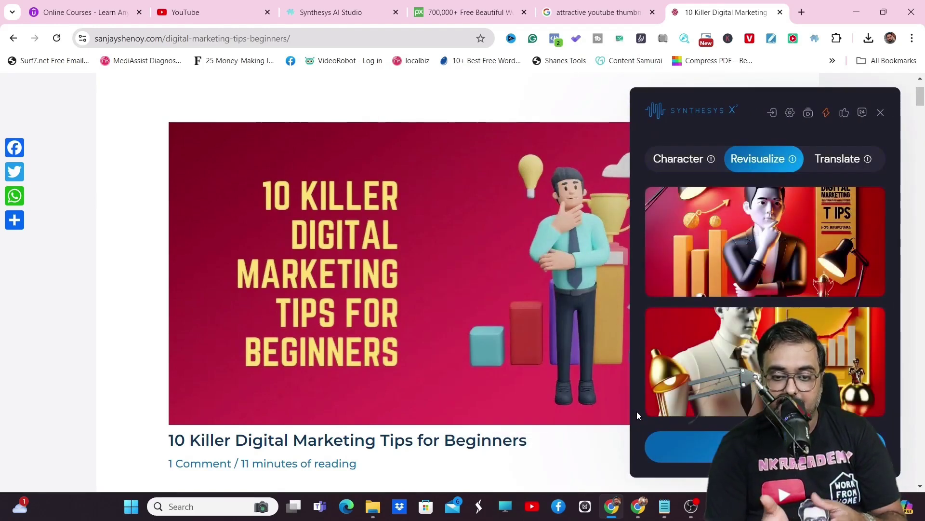
mouse_move(745, 239)
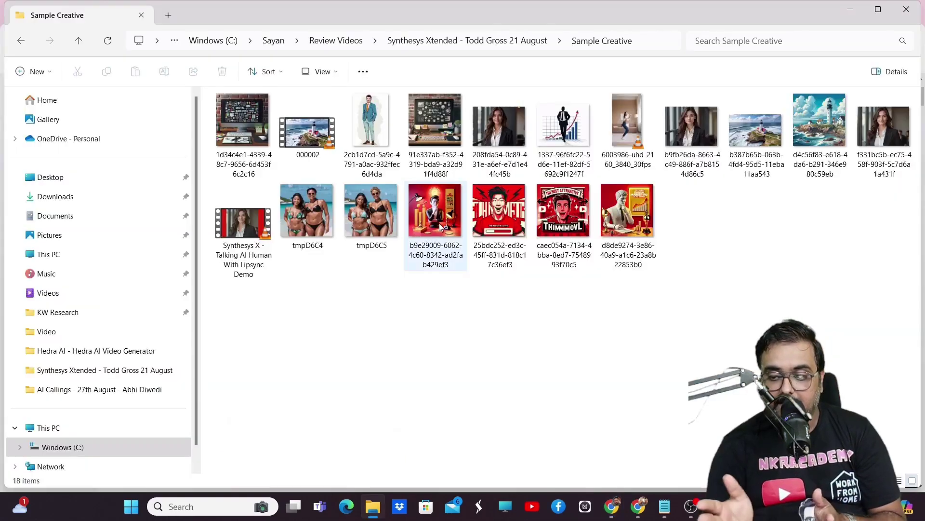
click(441, 227)
double_click(441, 226)
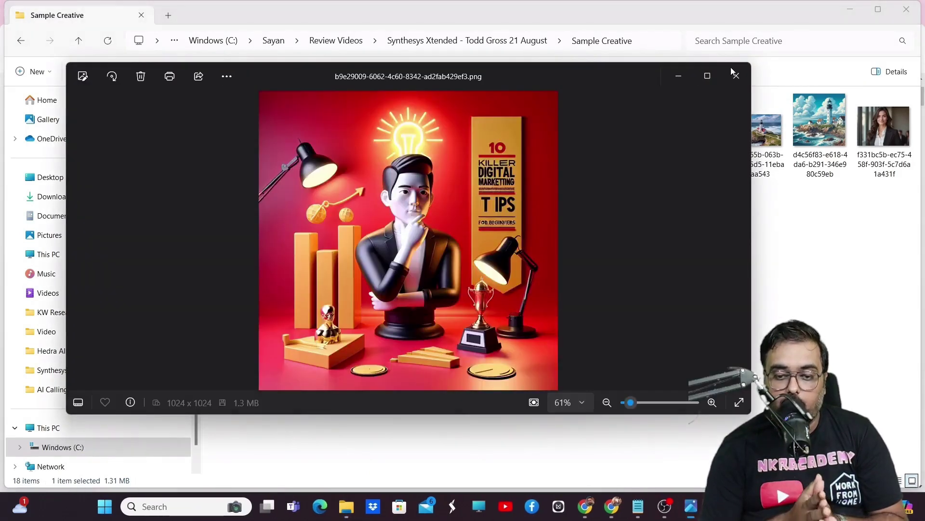
click(707, 77)
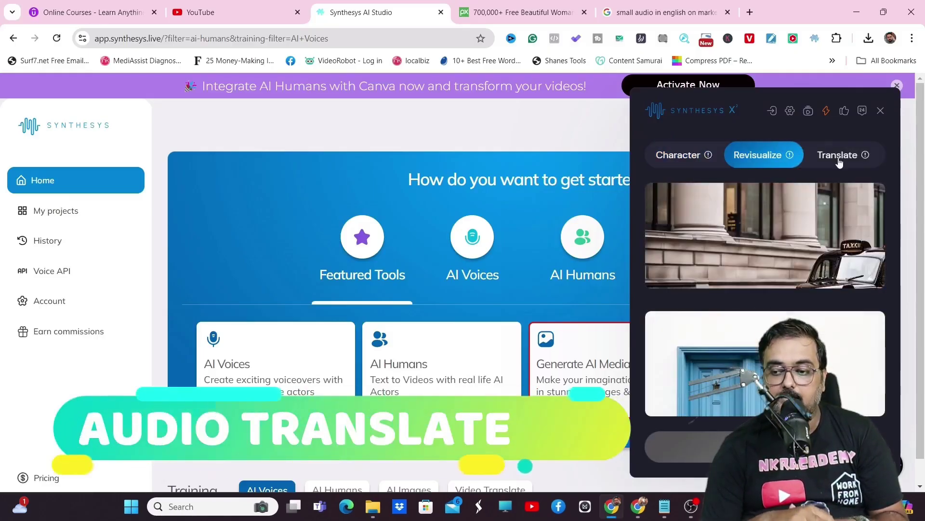
- View the Translate mode's target languages, then enter 'beautiful lady' in the Pexels search
click(839, 161)
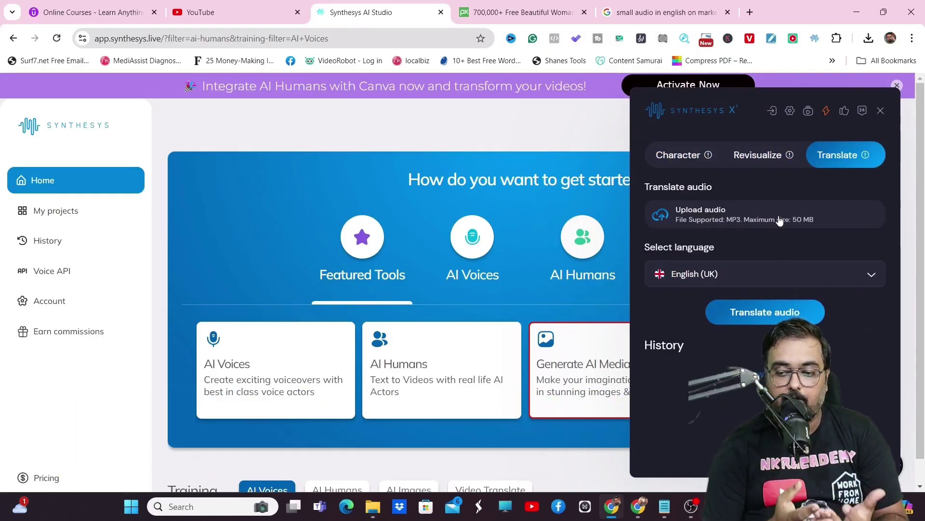
click(870, 279)
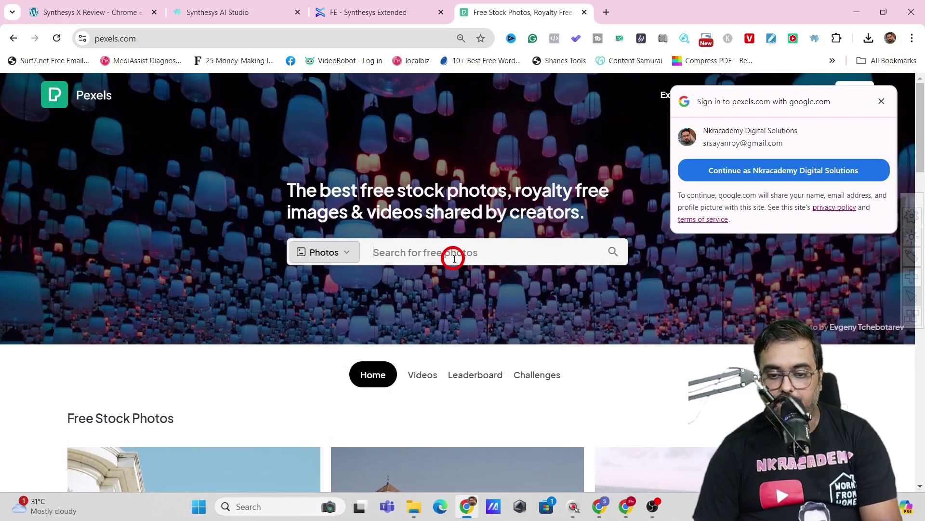
click(453, 259)
text(beautiful lady)
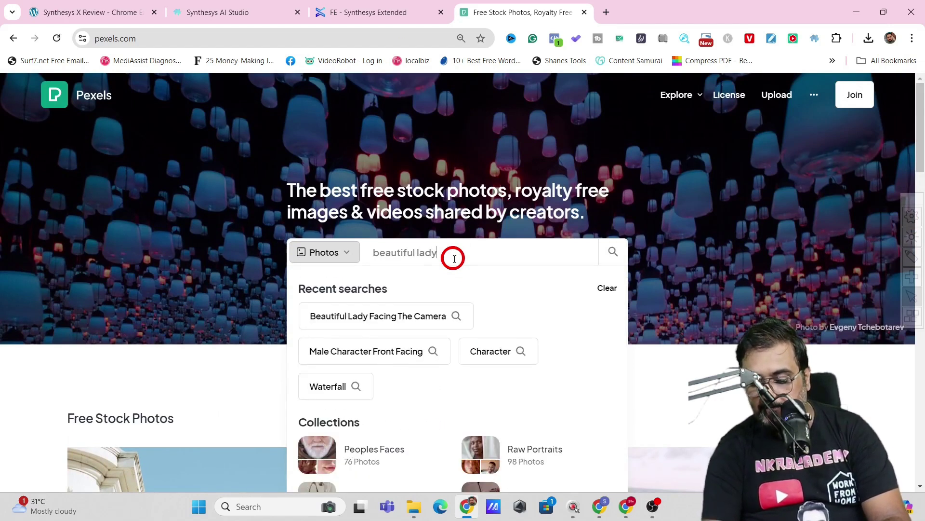
- Run the 'beautiful lady' search and generate similar characters from the red-haired woman's photo
key(Return)
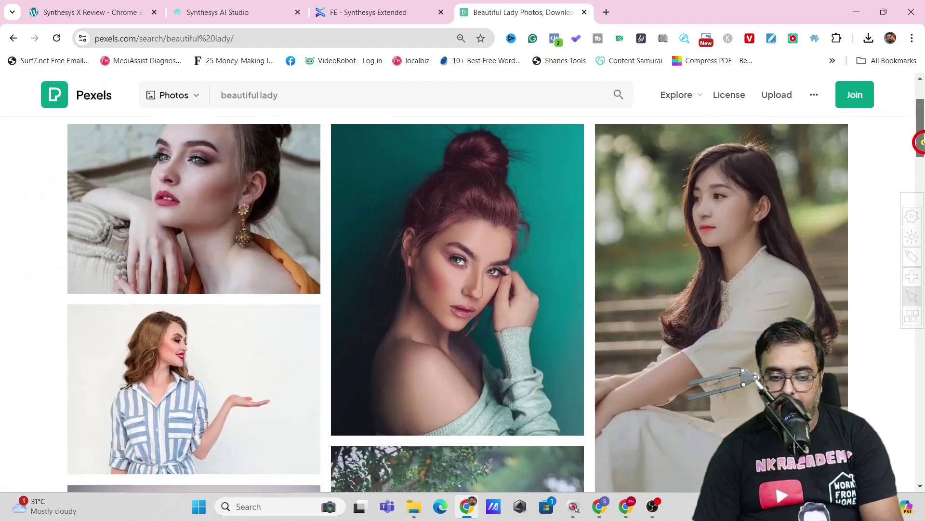
right_click(438, 249)
scroll(486, 440, down, 3)
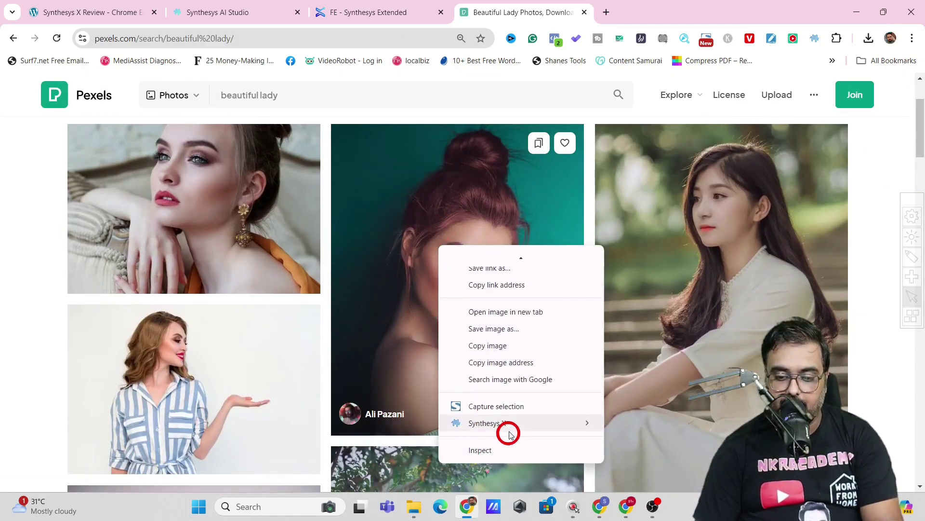
mouse_move(506, 421)
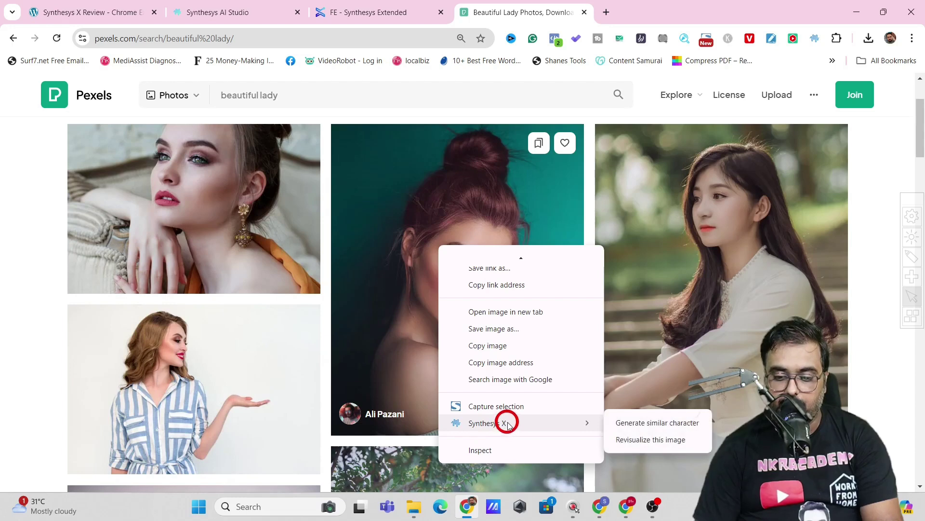
click(628, 423)
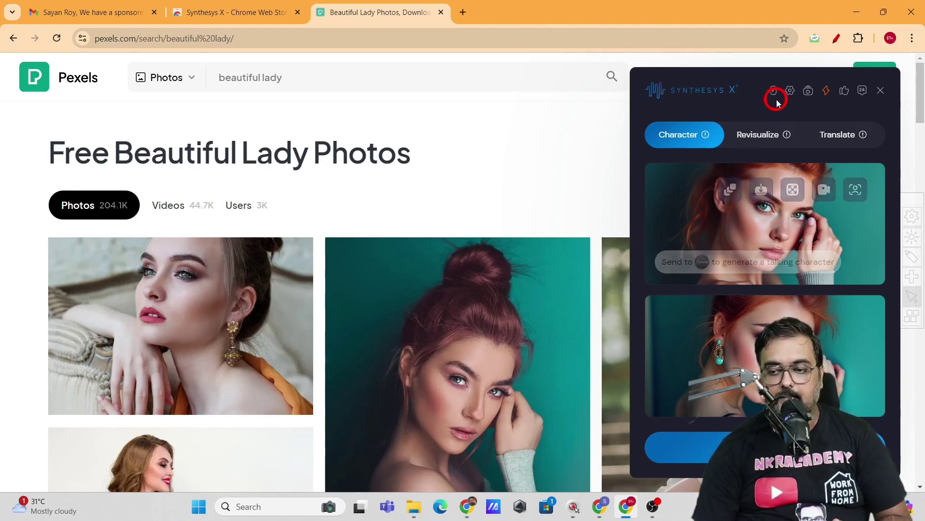
- Turn on Character consistency and upload the downloaded PNG as its reference image
click(789, 91)
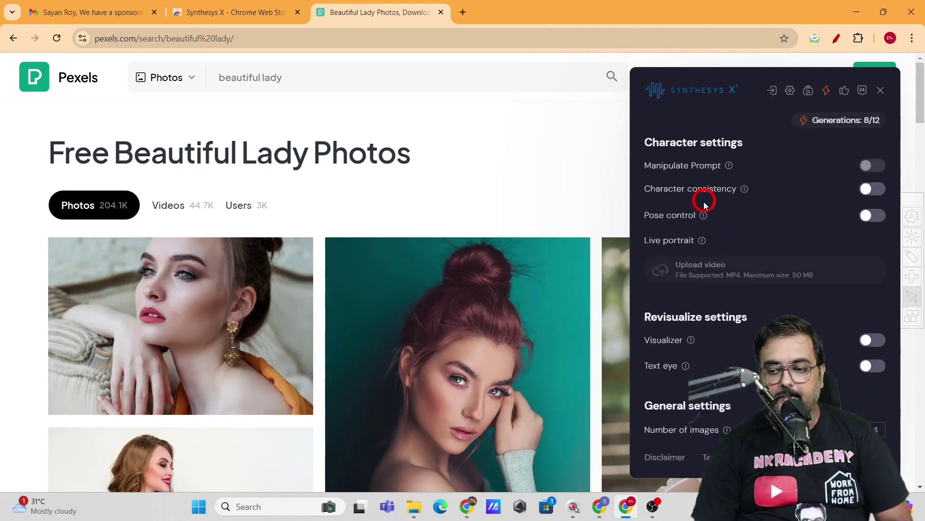
click(872, 189)
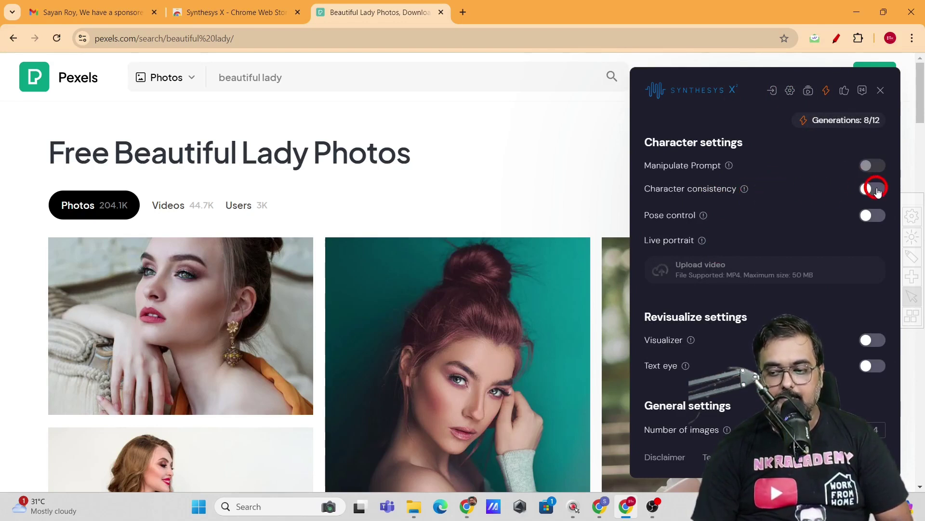
click(746, 217)
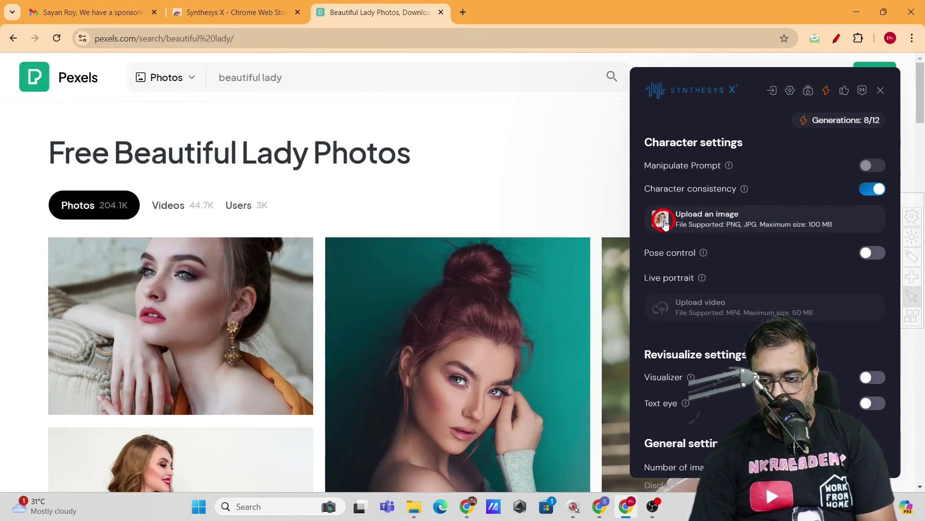
click(658, 220)
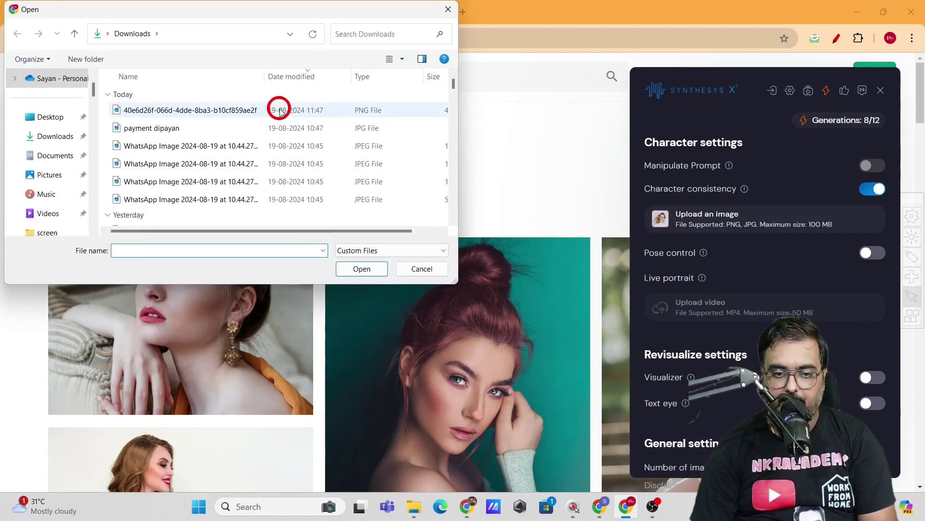
double_click(239, 110)
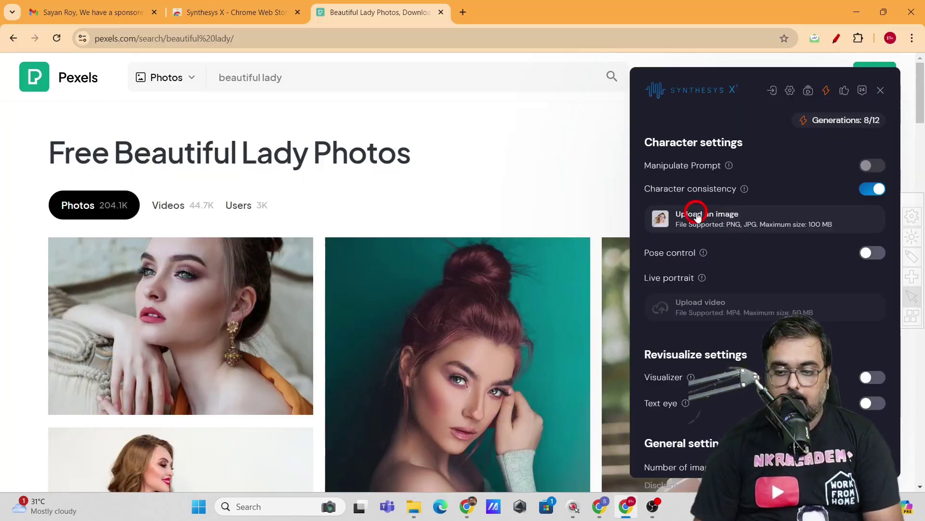
- Download the top smiling blonde woman portrait as ComfyUI_00001_.png and view it in Photos
click(677, 90)
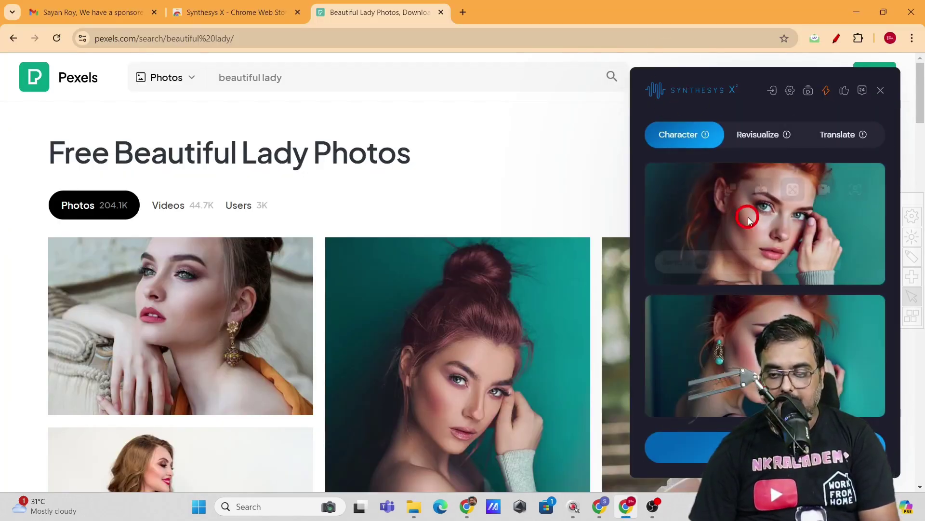
mouse_move(720, 273)
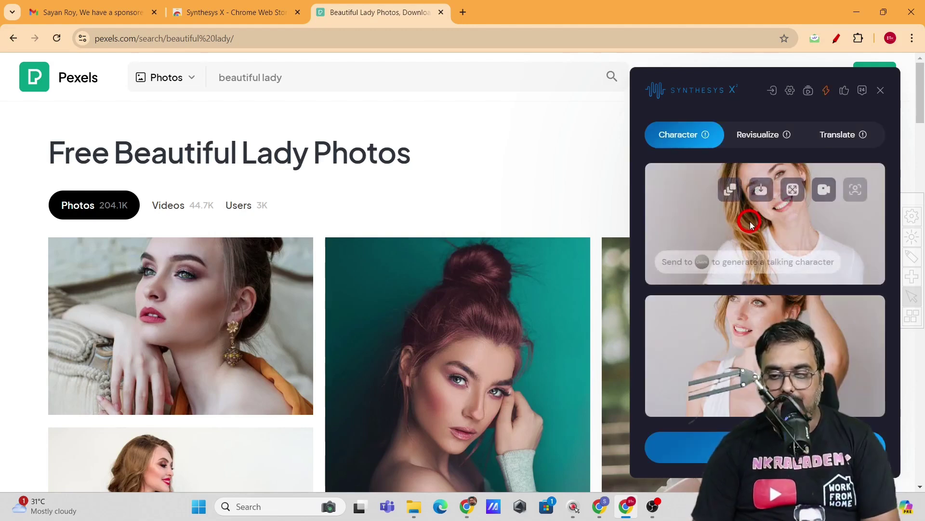
click(757, 188)
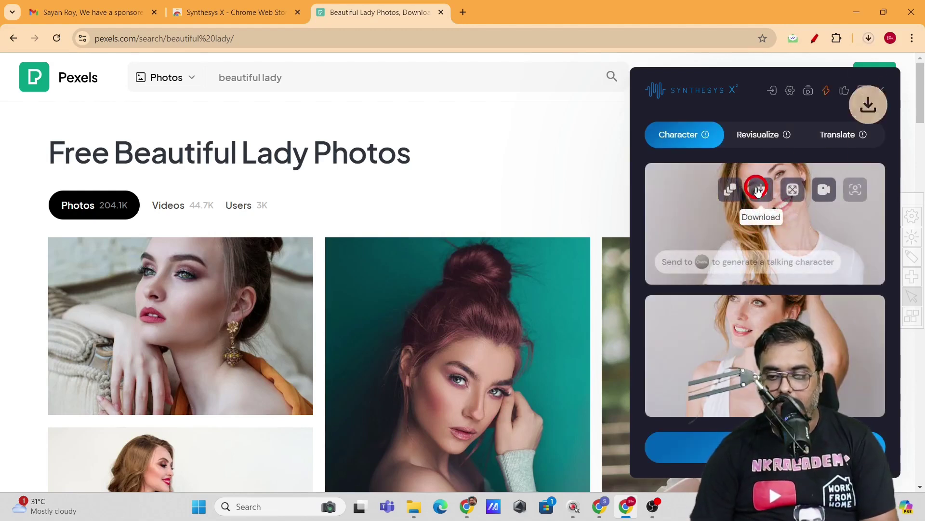
click(798, 64)
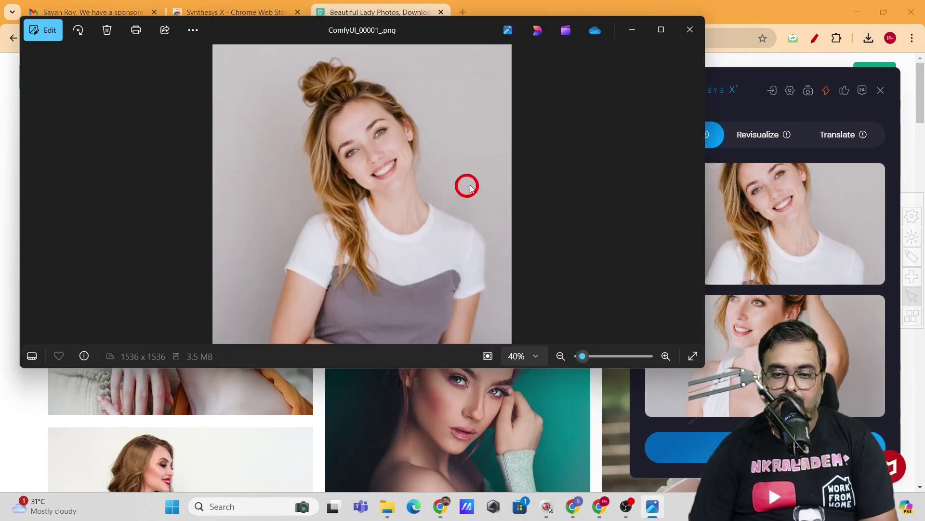
click(301, 184)
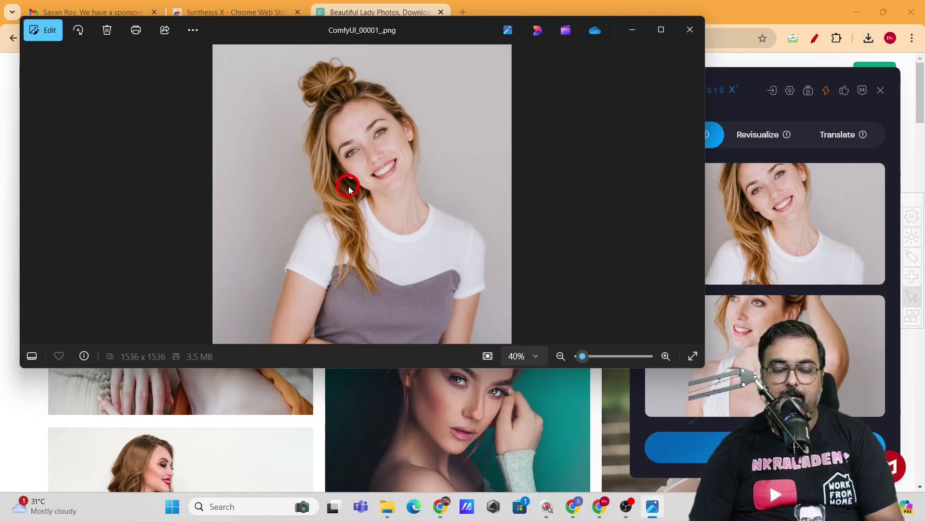